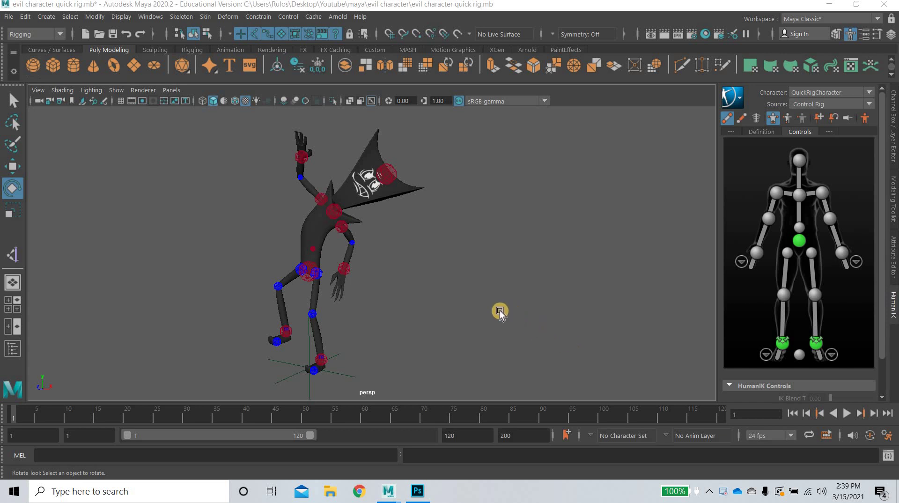
Rotate the chest control to turn and lean the character's upper body
left_click_drag(372, 352, 345, 218, "alt")
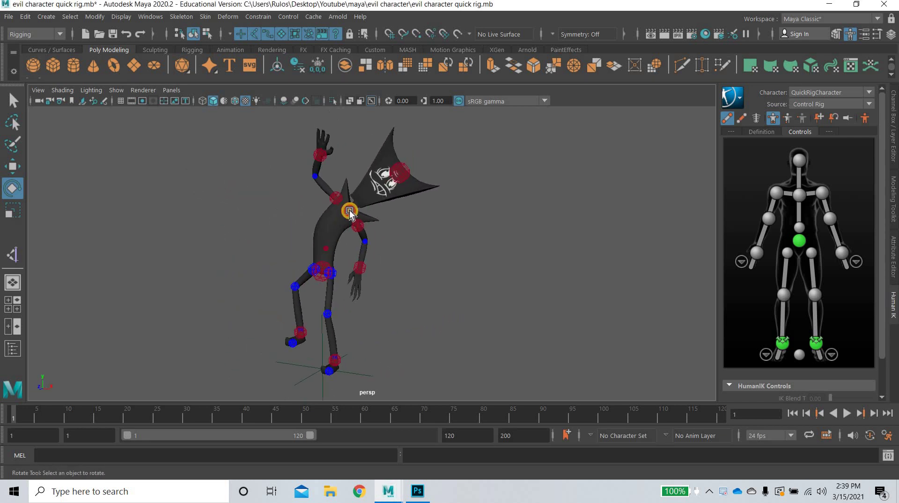
key("ctrl+z")
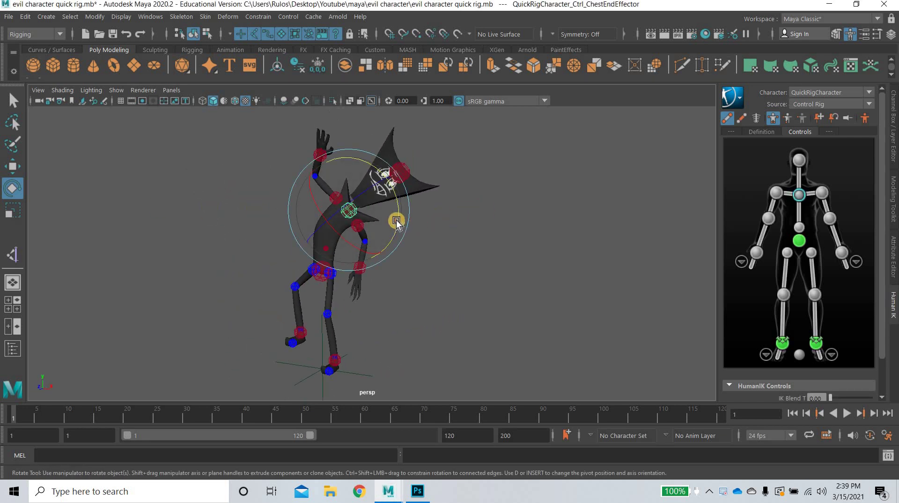
left_click_drag(395, 184, 365, 338)
left_click(416, 317)
middle_click_drag(368, 324, 421, 282, "alt")
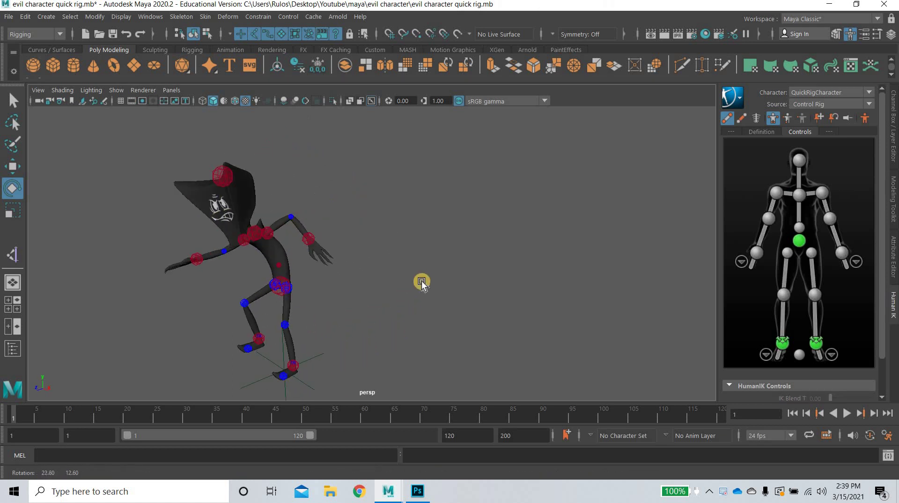
Move the left ankle control up to lift the left foot and bend the knee
scroll(357, 342, "up", 4)
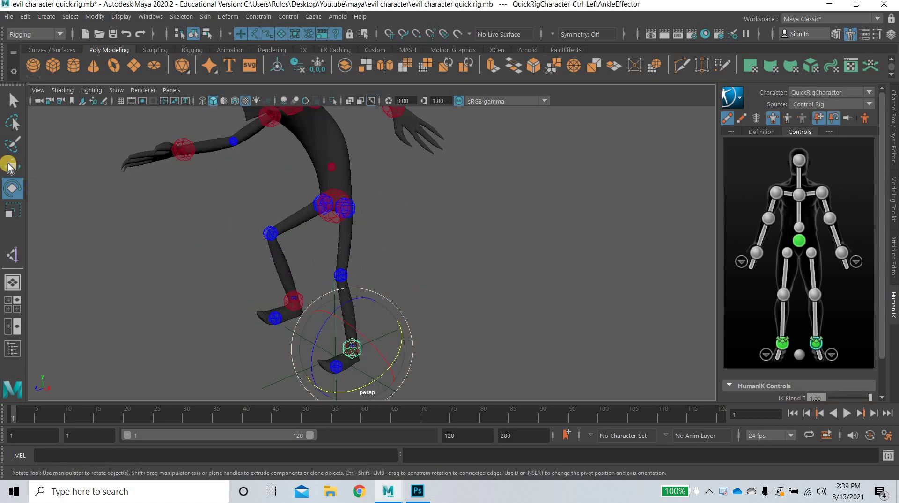
key("w")
middle_click_drag(362, 240, 318, 348)
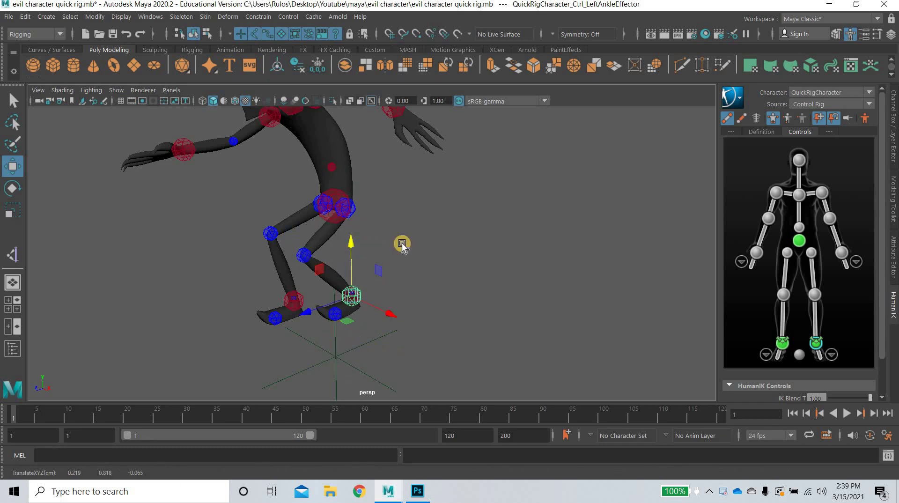
middle_click_drag(402, 244, 429, 296, "alt")
Rotate the left wrist control to turn the character's left hand
left_click(375, 184)
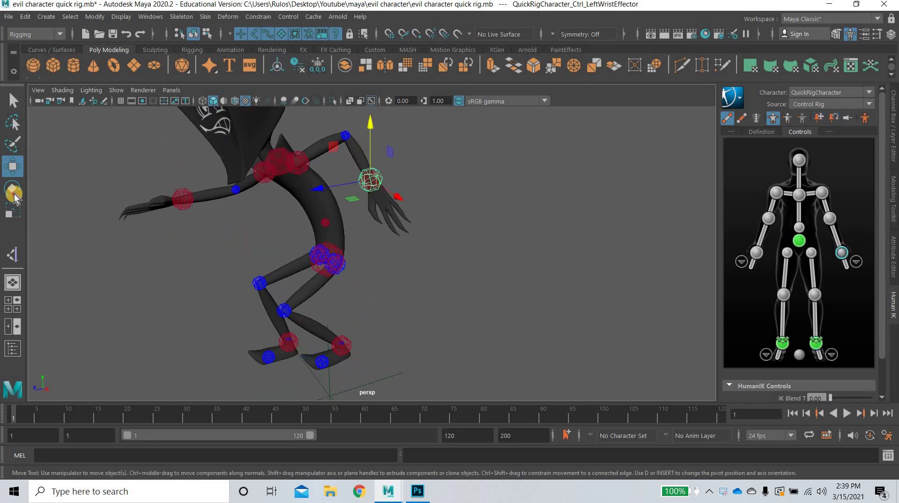
key("e")
left_click_drag(378, 211, 461, 279)
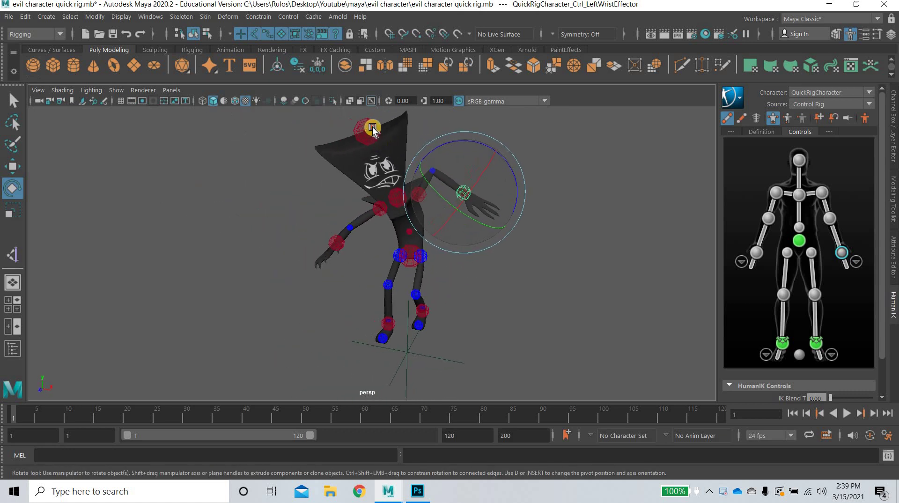
Rotate the head control to tilt the character's head and check the pose from several angles
left_click(372, 127)
left_click_drag(370, 162, 333, 183)
left_click_drag(329, 213, 355, 309)
left_click_drag(280, 173, 438, 313)
left_click_drag(347, 323, 432, 300, "alt")
left_click_drag(326, 295, 412, 288, "alt")
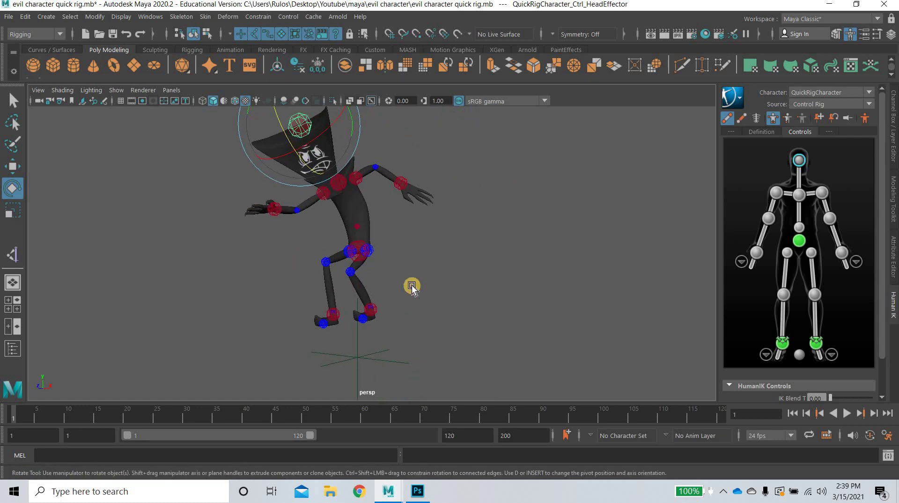
left_click_drag(440, 320, 416, 305, "alt")
left_click_drag(461, 245, 377, 175, "alt")
left_click_drag(430, 199, 365, 225, "alt")
middle_click_drag(380, 224, 361, 228, "alt")
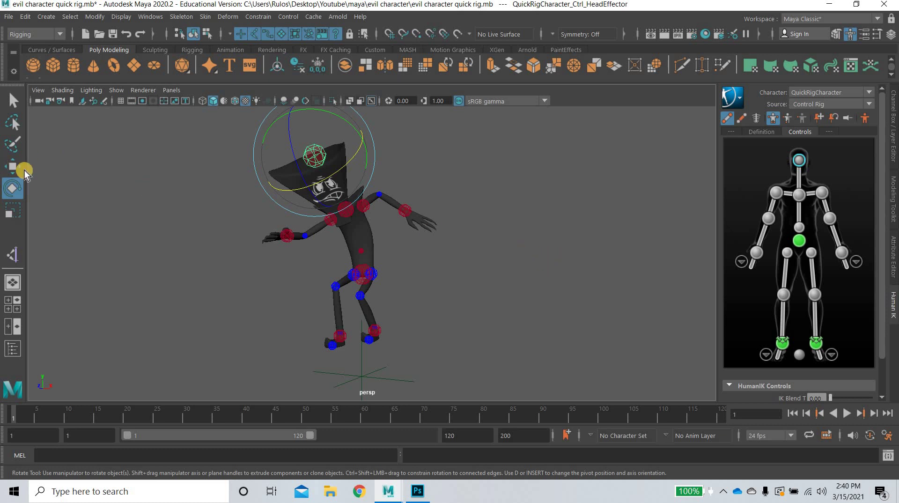
Open the scene "evil character quick rig 2.mb" without saving the changes to the current scene
key("w")
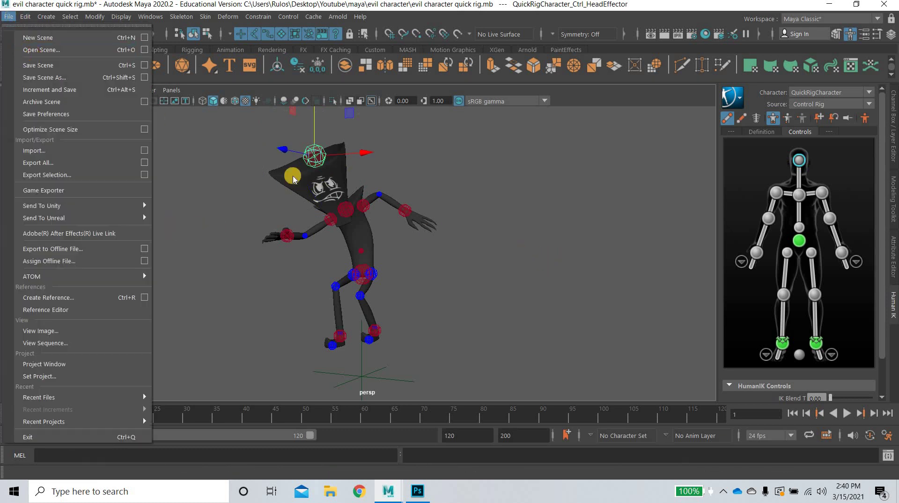
left_click(44, 50)
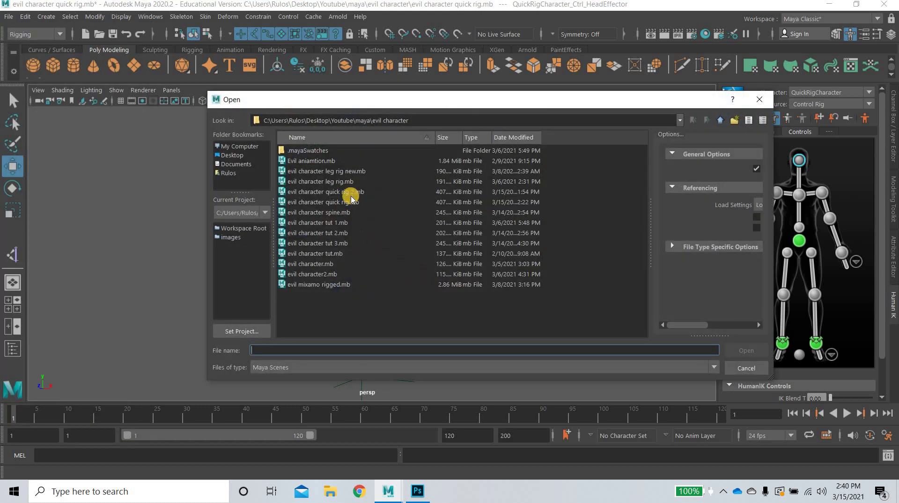
left_click(326, 192)
left_click(738, 350)
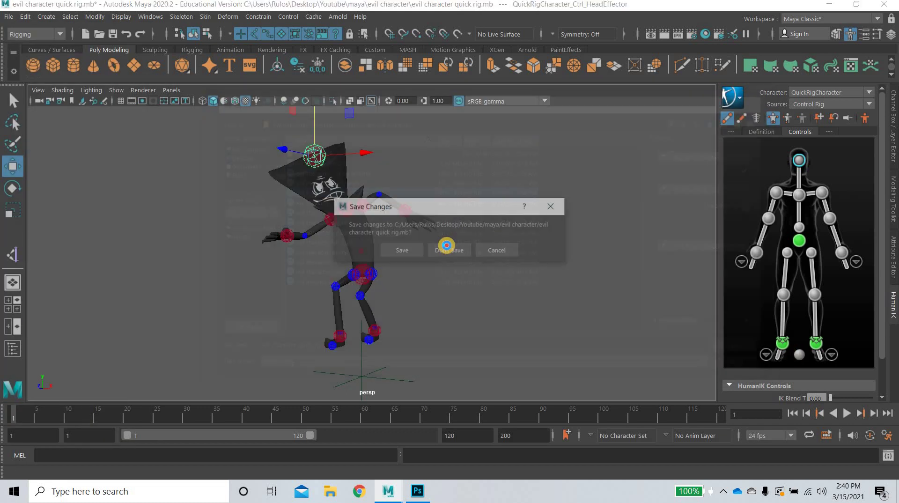
left_click(448, 248)
left_click(449, 250)
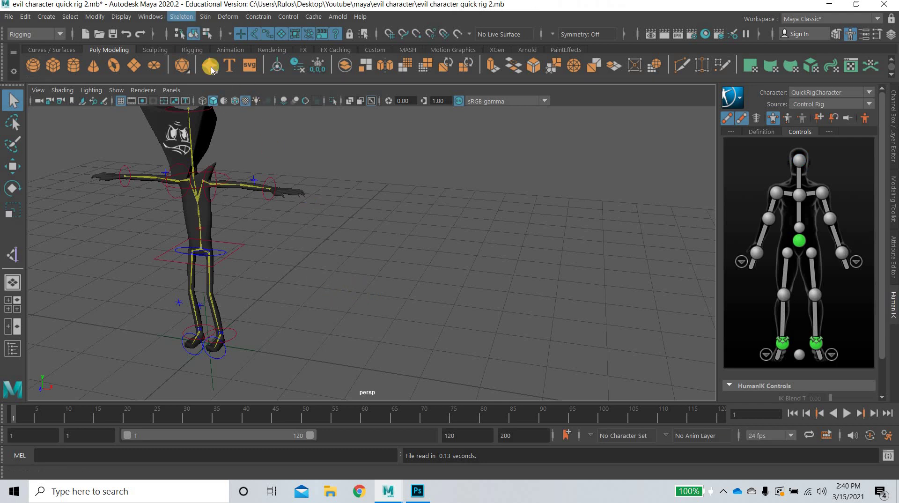
Open the Quick Rig tool and delete the existing QuickRigCharacter rig
left_click(178, 17)
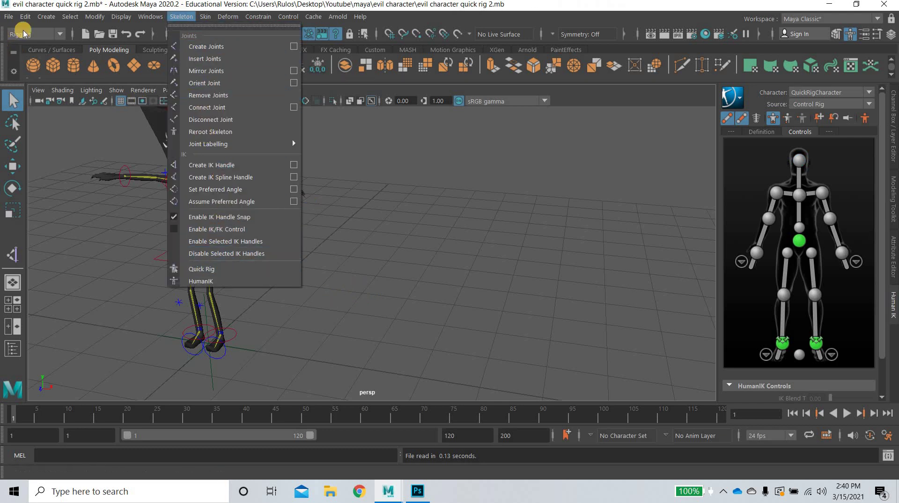
left_click(203, 270)
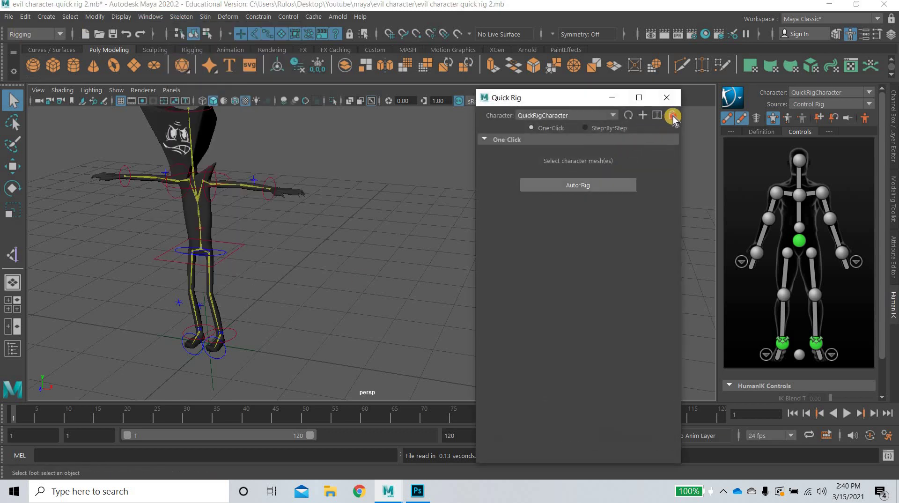
left_click(671, 115)
left_click(430, 273)
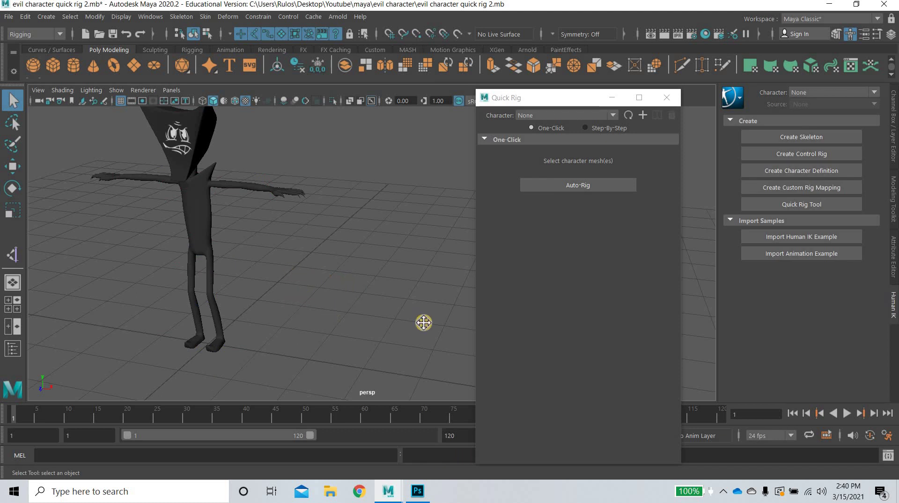
Rename the pCube3 mesh as "character"
left_click_drag(423, 320, 244, 294, "alt")
left_click(297, 244)
left_click_drag(389, 271, 213, 200, "alt")
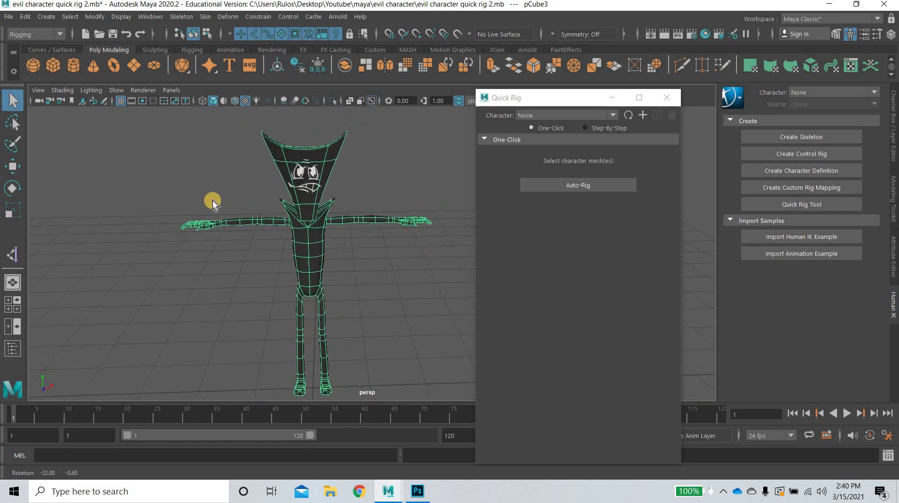
left_click(895, 116)
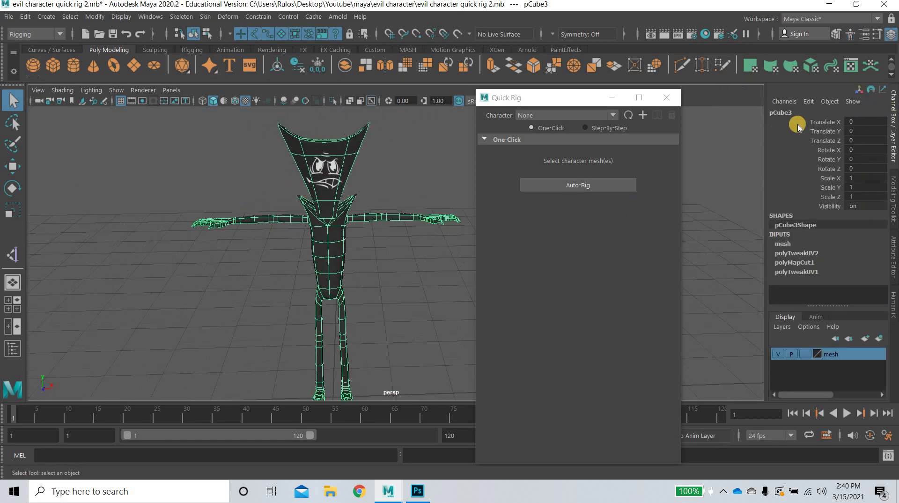
left_click(781, 115)
type("charac")
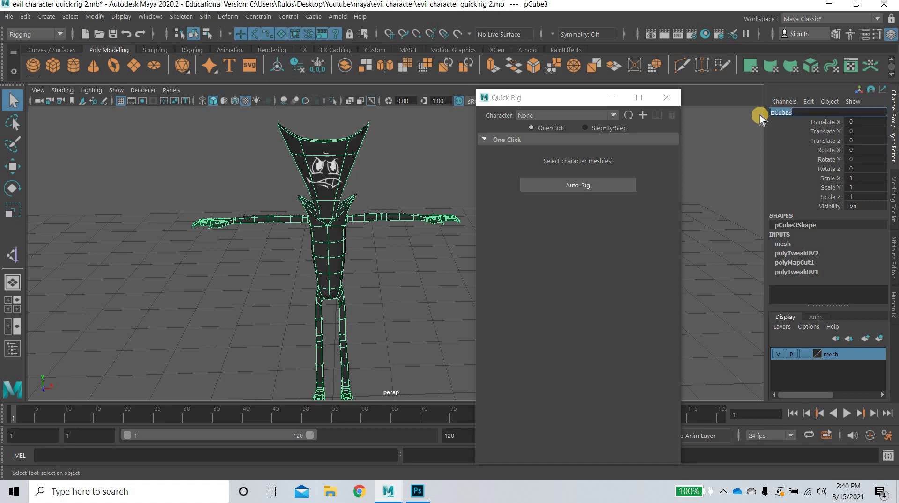
type("ter")
key("Return")
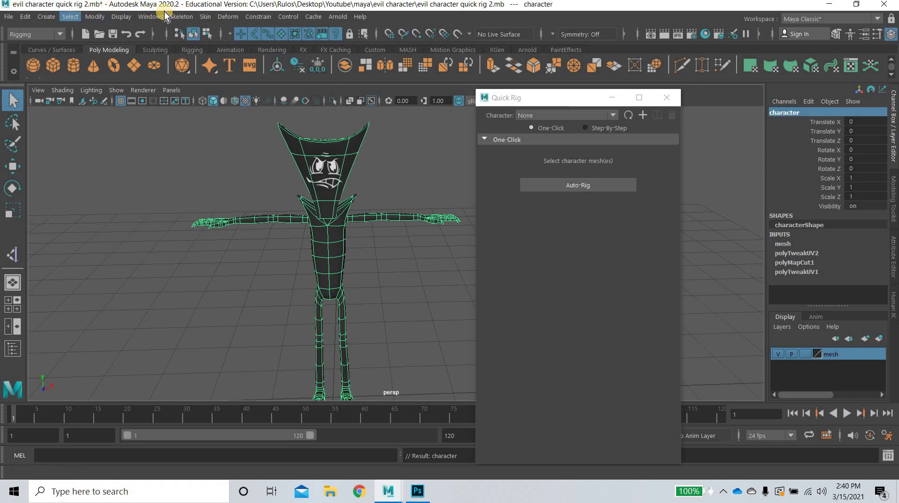
Delete the leftover IK handles L_ankle_ik1, L_ball_ik1 and L_foot_ik1 in the Outliner
left_click(147, 16)
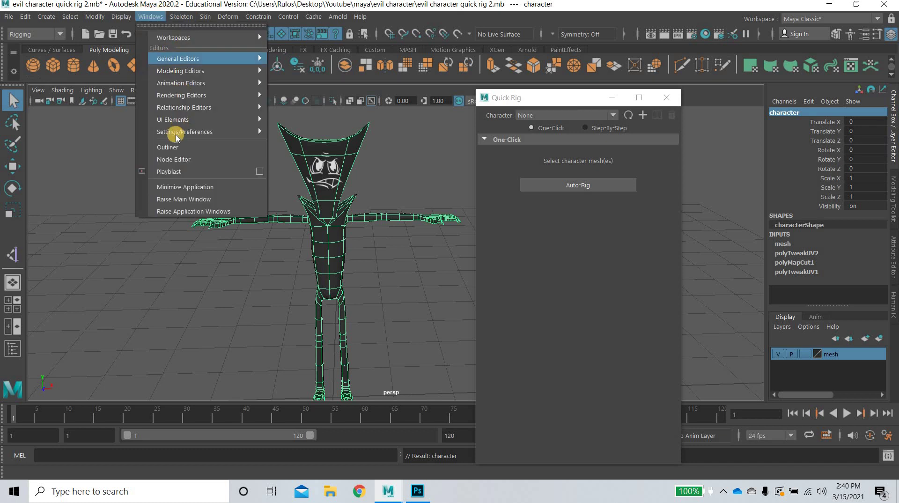
left_click(172, 147)
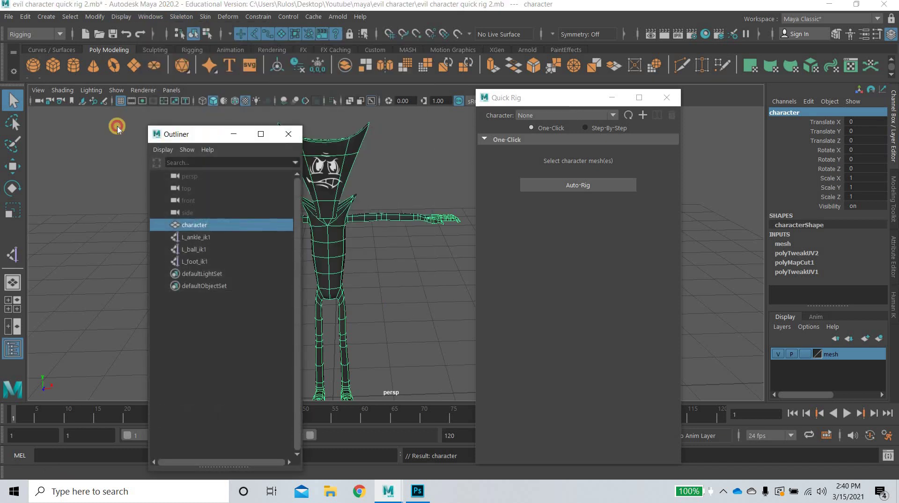
left_click_drag(227, 138, 117, 127)
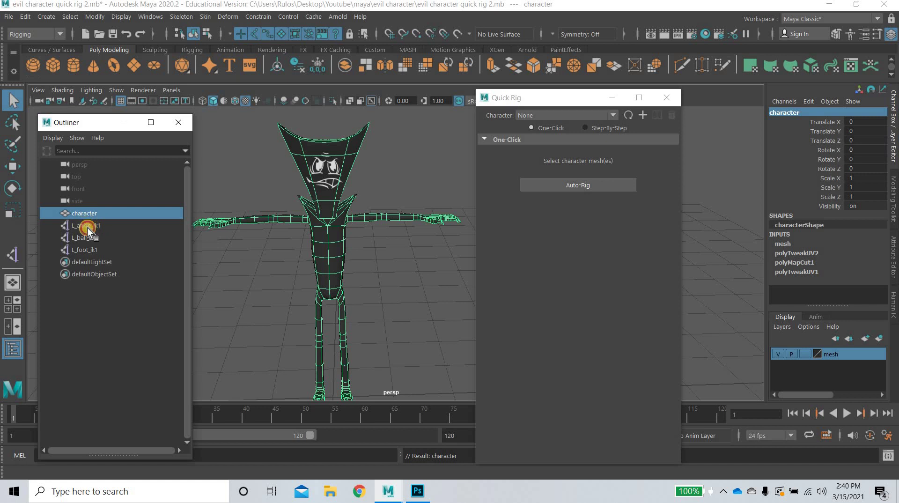
left_click(88, 227)
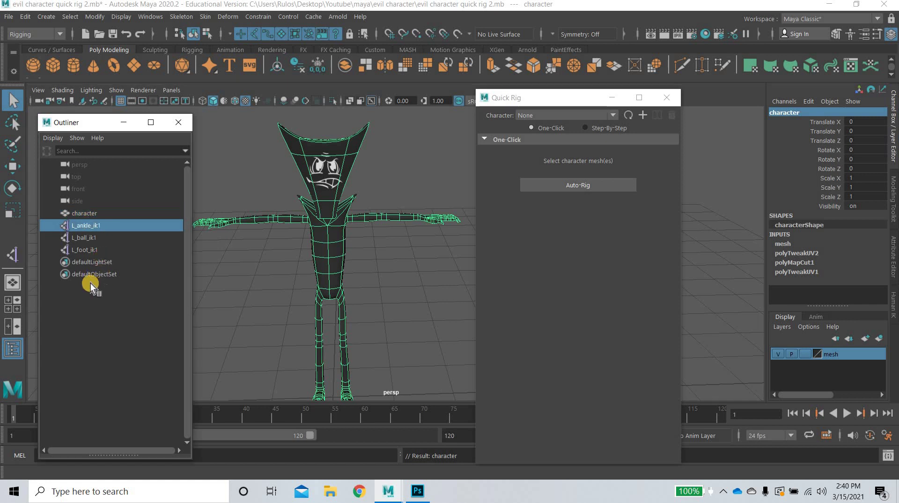
left_click(89, 250, "shift")
key("Delete")
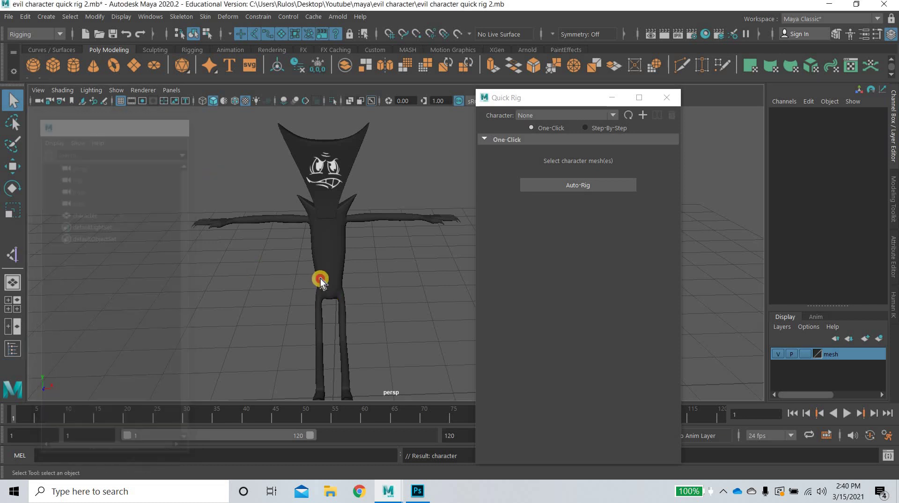
Select the character mesh and examine the shape of its knees and feet
left_click(344, 265)
left_click_drag(403, 327, 349, 342, "alt")
scroll(252, 322, "up", 5)
middle_click_drag(339, 391, 332, 304, "alt")
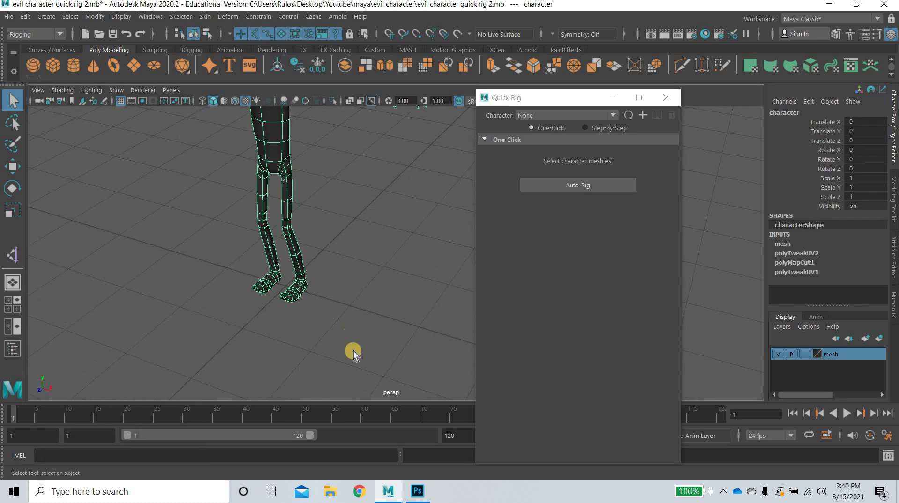
middle_click_drag(353, 350, 352, 344, "alt")
scroll(352, 345, "up", 3)
scroll(392, 292, "down", 3)
left_click_drag(383, 317, 433, 255, "alt")
left_click_drag(563, 123, 577, 96, "alt")
Auto-rig the selected character mesh with Quick Rig in One-Click mode
left_click_drag(648, 49, 781, 45)
left_click(182, 16)
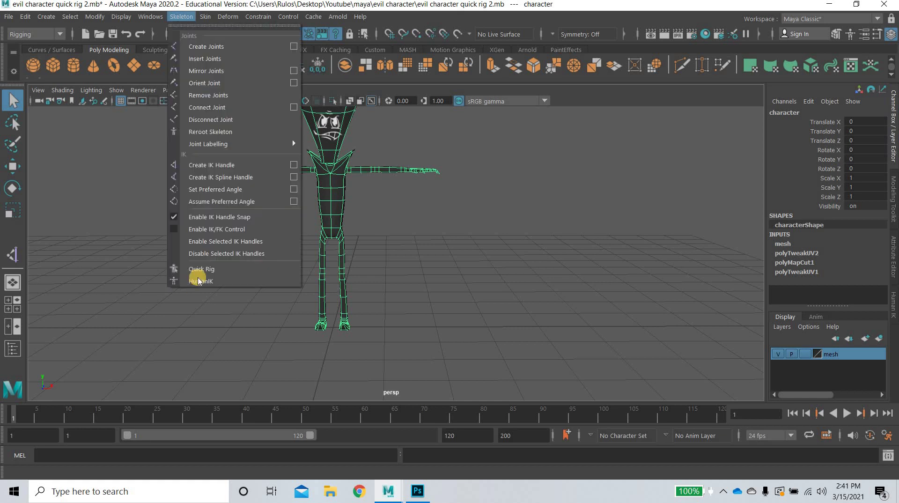
left_click(200, 271)
left_click(201, 271)
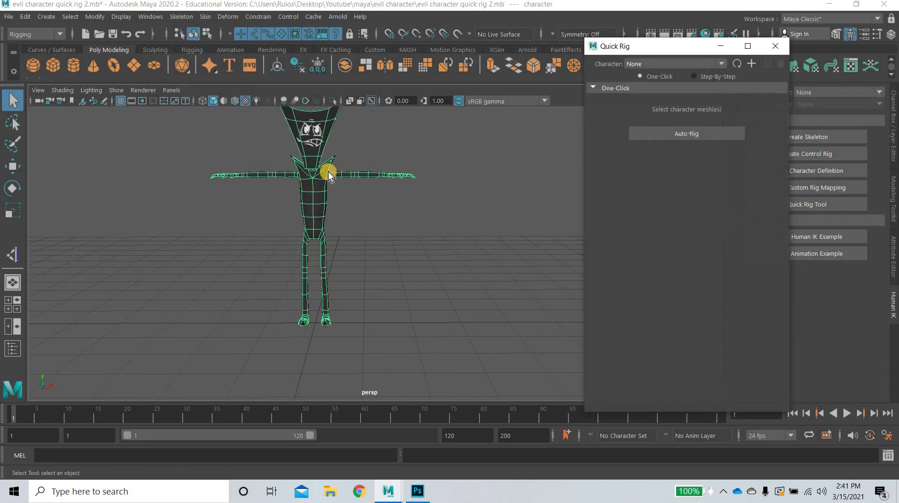
middle_click_drag(412, 273, 418, 282, "alt")
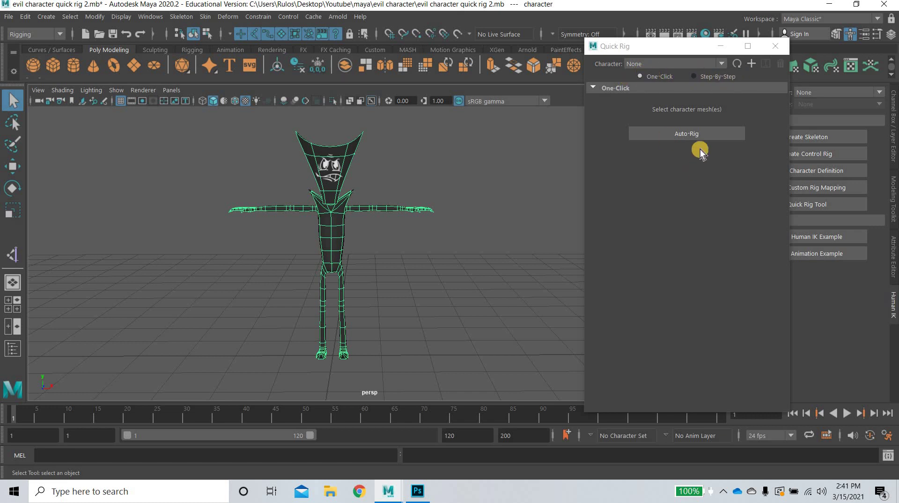
left_click(701, 135)
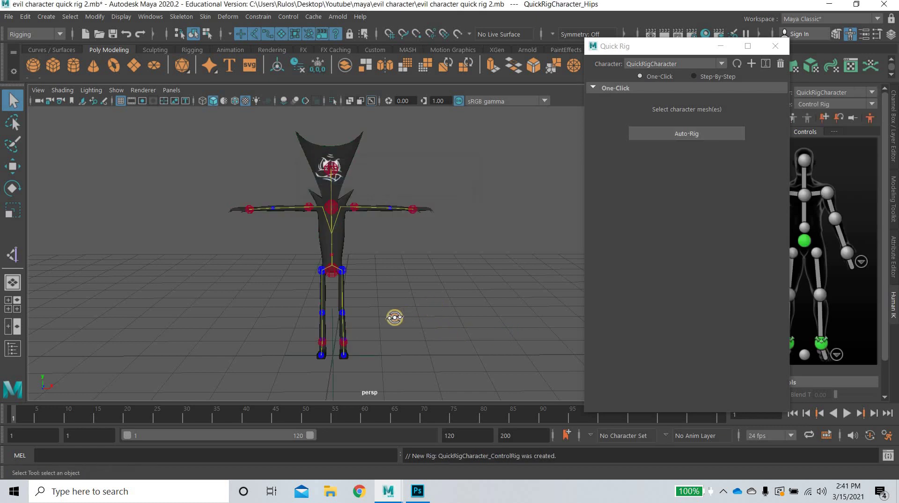
Try raising the left ankle control to check how the new rig bends the knee, and undo the move
left_click_drag(384, 319, 384, 322)
scroll(384, 319, "up", 4)
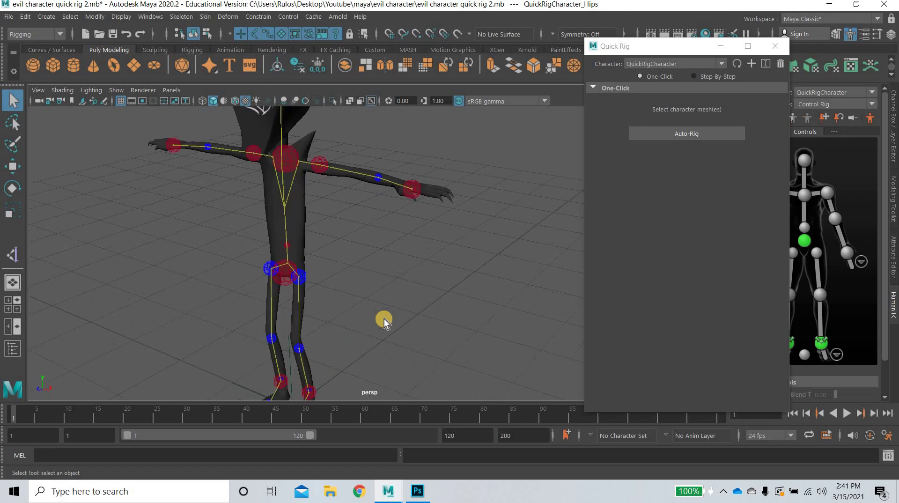
scroll(402, 273, "down", 3)
middle_click_drag(408, 263, 435, 207, "alt")
scroll(381, 311, "up", 5)
left_click_drag(380, 312, 363, 328, "alt")
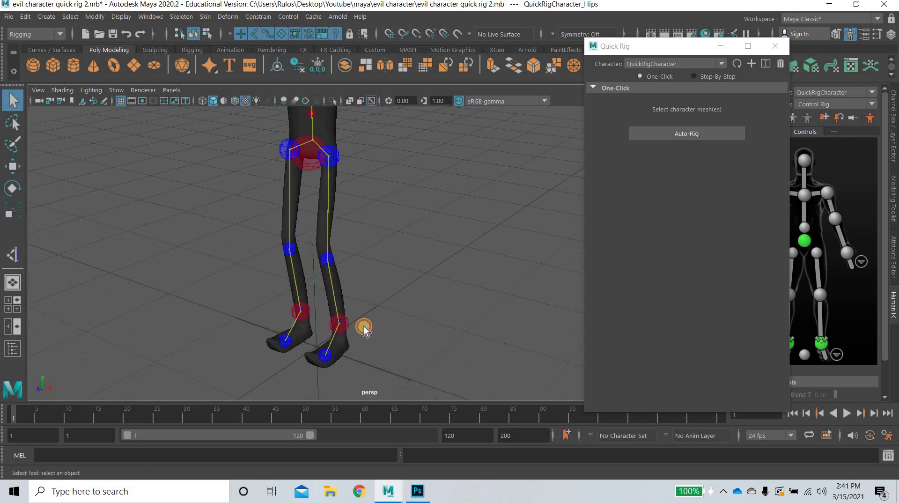
left_click(359, 296)
left_click(5, 167)
left_click_drag(350, 204, 351, 206)
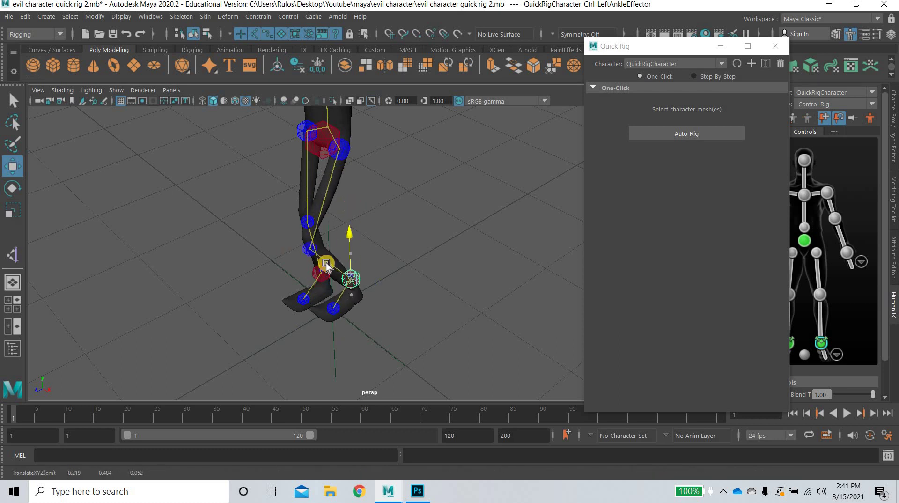
mouse_move(280, 252)
left_mouse_down("alt")
mouse_move(292, 254)
mouse_move(280, 235)
left_mouse_up("alt")
scroll(185, 229, "up", 5)
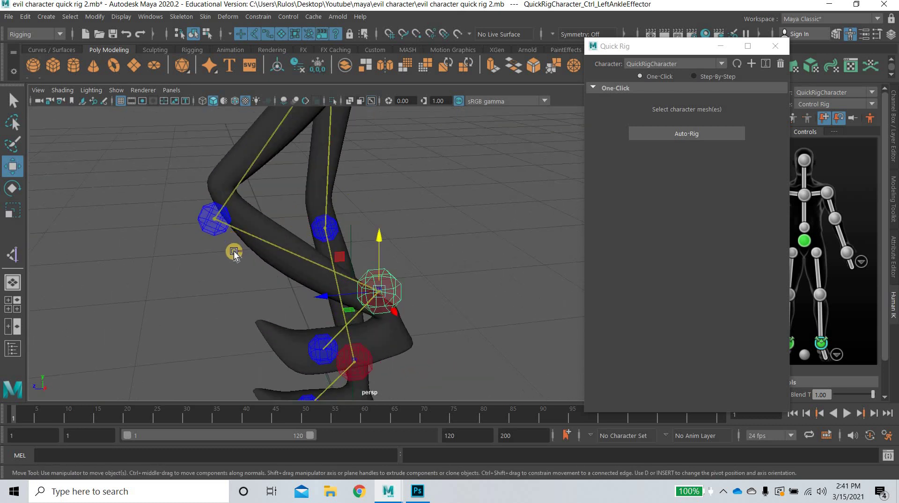
key("ctrl+z")
left_click_drag(376, 181, 391, 351, "alt")
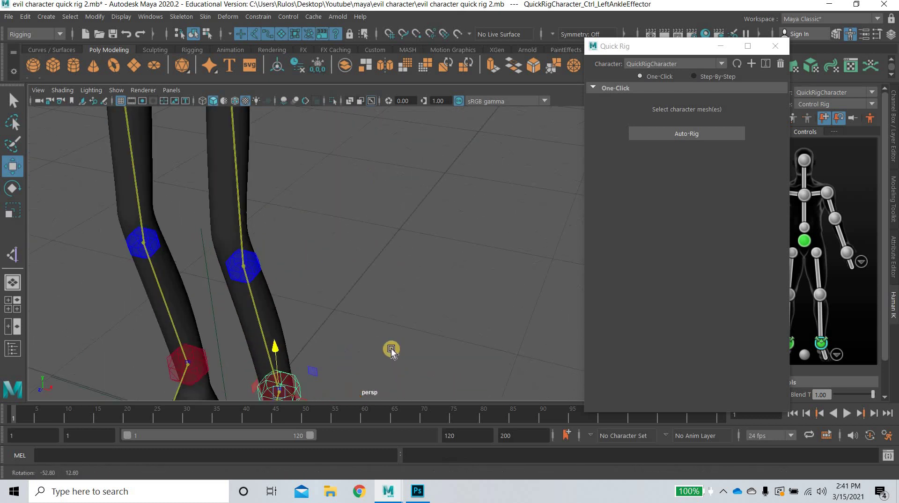
Try moving the left wrist control to check how the arm bends, and undo the move
middle_click_drag(346, 115, 358, 230, "alt")
scroll(359, 230, "down", 5)
middle_click_drag(403, 157, 342, 334, "alt")
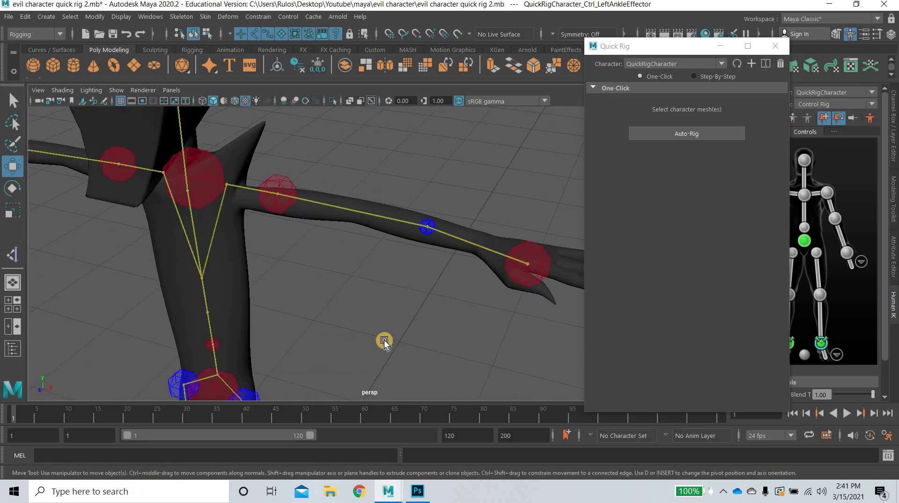
left_click_drag(299, 257, 367, 285, "alt")
scroll(379, 262, "down", 3)
scroll(489, 263, "up", 3)
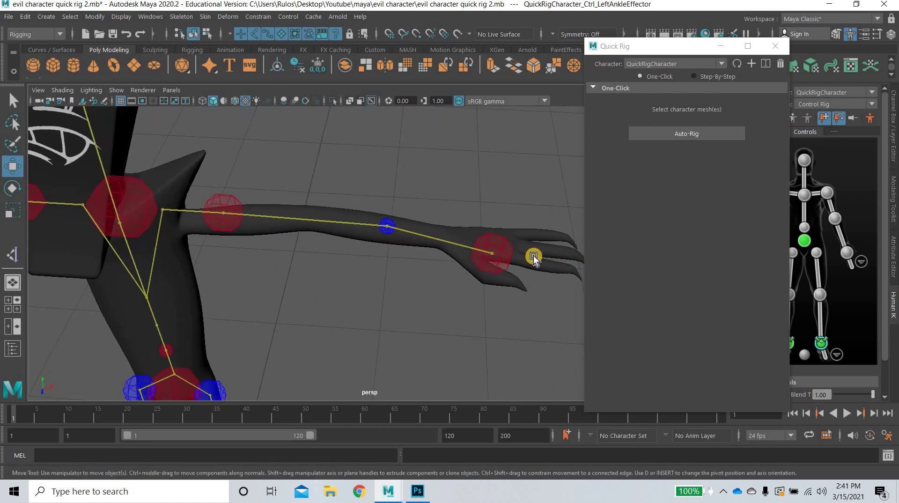
left_click(488, 254)
left_click_drag(499, 254, 328, 317)
key("ctrl+z")
Test the arm deformation again by pulling the left wrist control down toward the hips
scroll(327, 323, "down", 4)
scroll(328, 317, "down", 5)
middle_click_drag(330, 354, 327, 333, "alt")
scroll(328, 332, "up", 3)
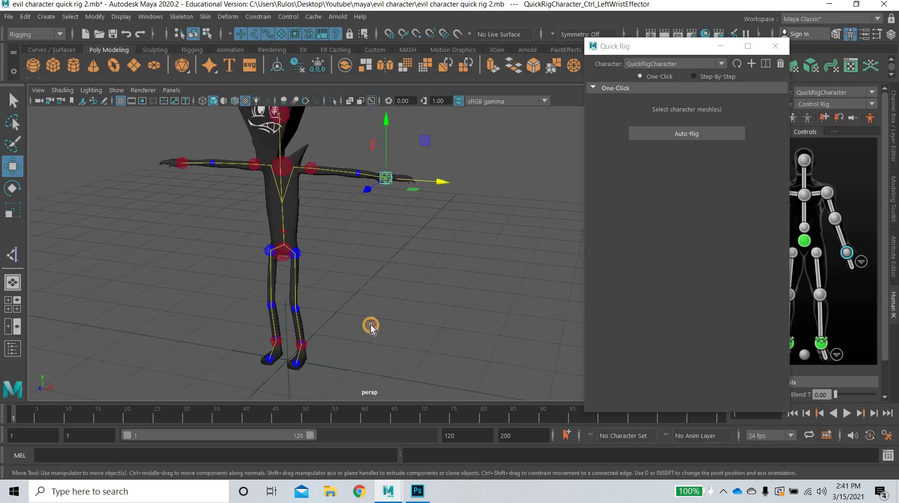
left_click_drag(371, 327, 325, 323, "alt")
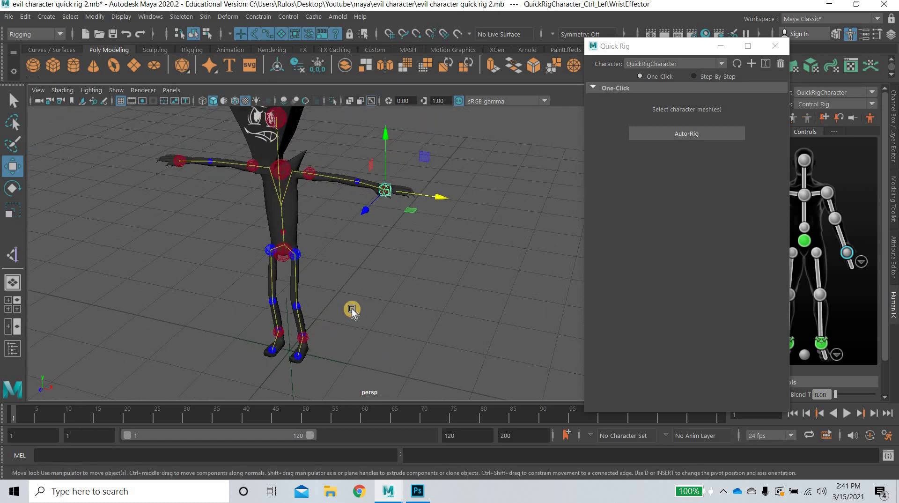
left_click_drag(405, 299, 399, 119, "alt")
left_click_drag(408, 188, 347, 291)
Move and rotate the hips control to test how the body follows
left_click(295, 276)
left_click_drag(335, 235, 318, 212)
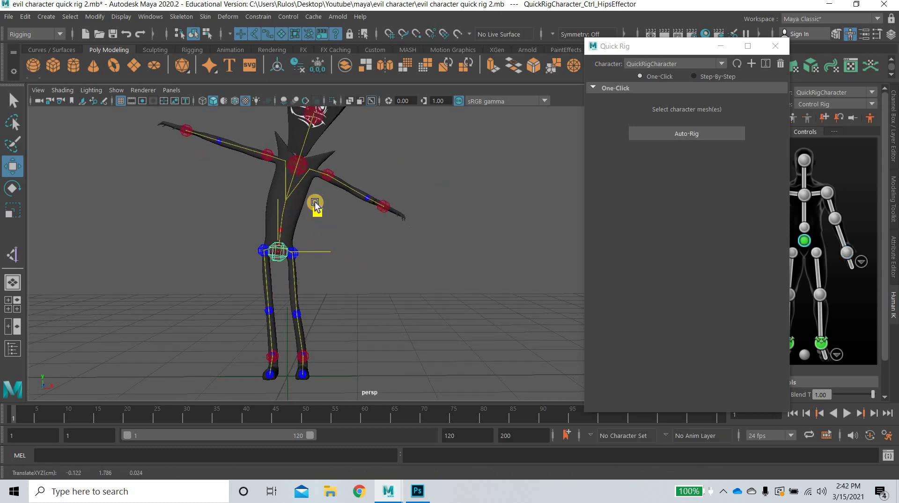
left_click(8, 190)
middle_click_drag(330, 205, 475, 215)
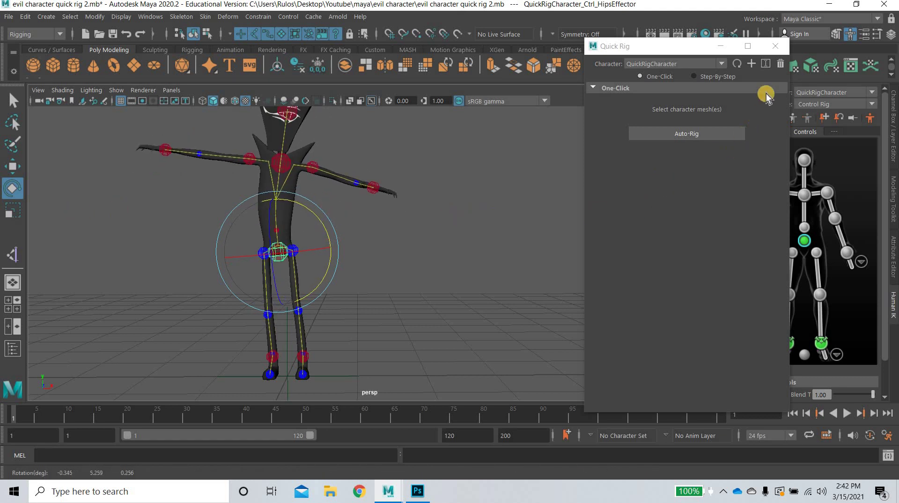
Delete the current QuickRigCharacter with its skin, control rig, skeleton and guides
left_click(780, 63)
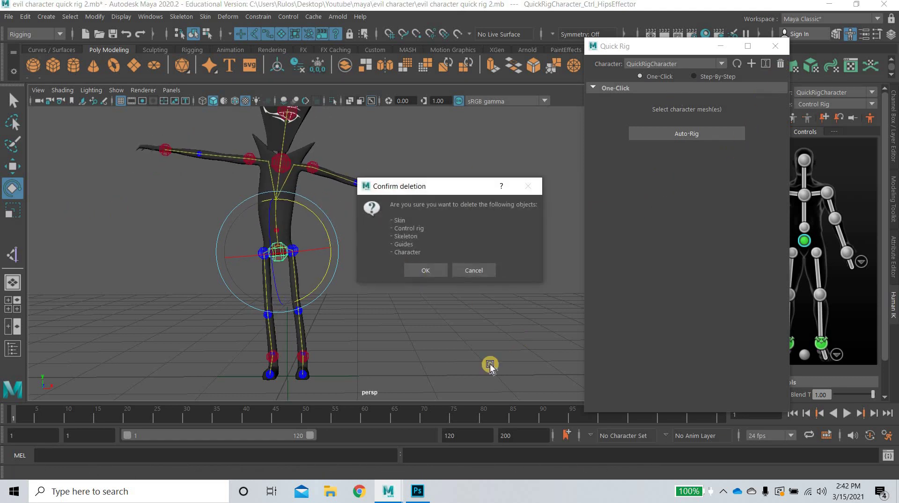
key("Return")
left_click_drag(307, 253, 294, 236, "alt")
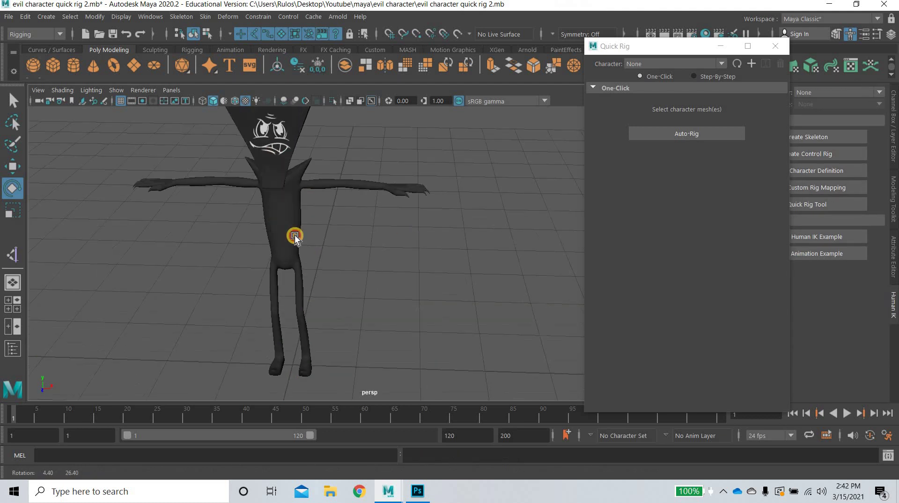
Create a new Step-By-Step Quick Rig character with the selected character mesh as its geometry
left_click(731, 128)
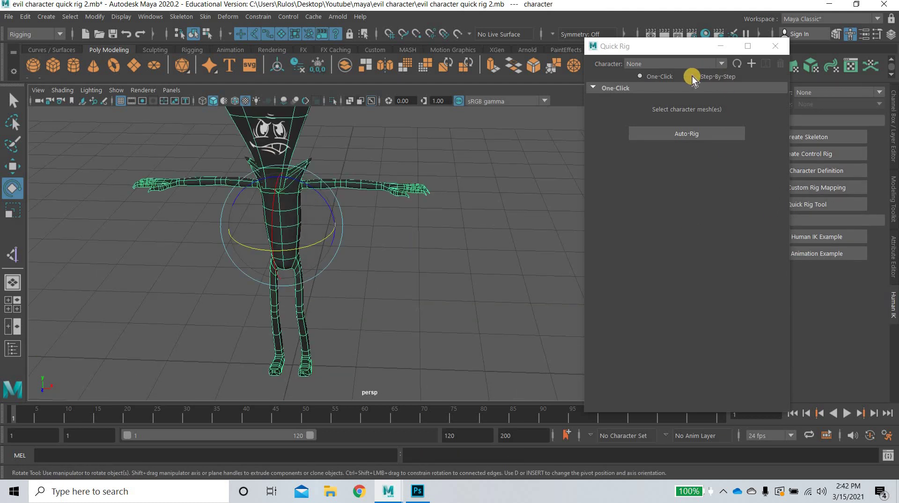
left_click(693, 77)
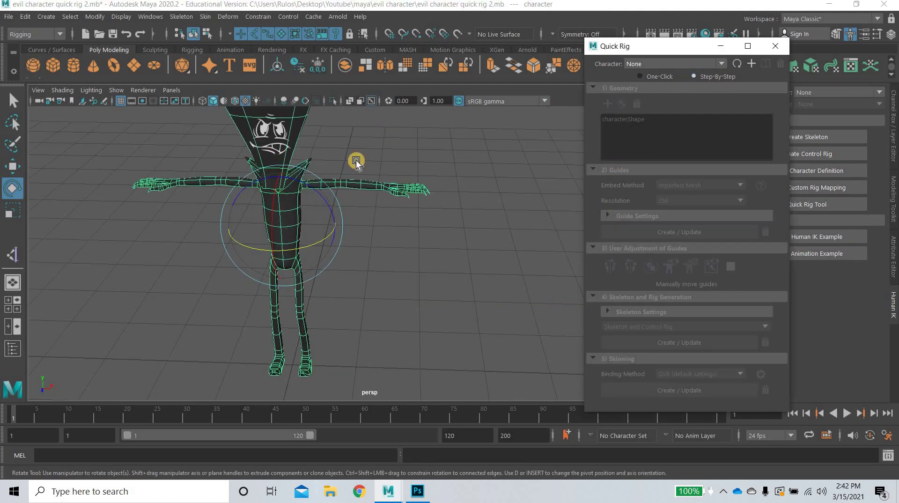
left_click(751, 63)
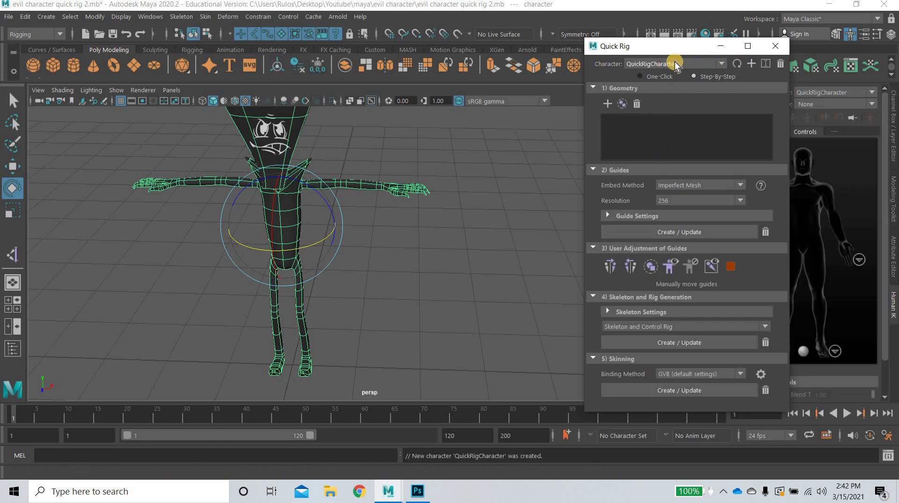
left_click_drag(337, 321, 357, 307, "alt")
middle_click_drag(358, 307, 382, 327, "alt")
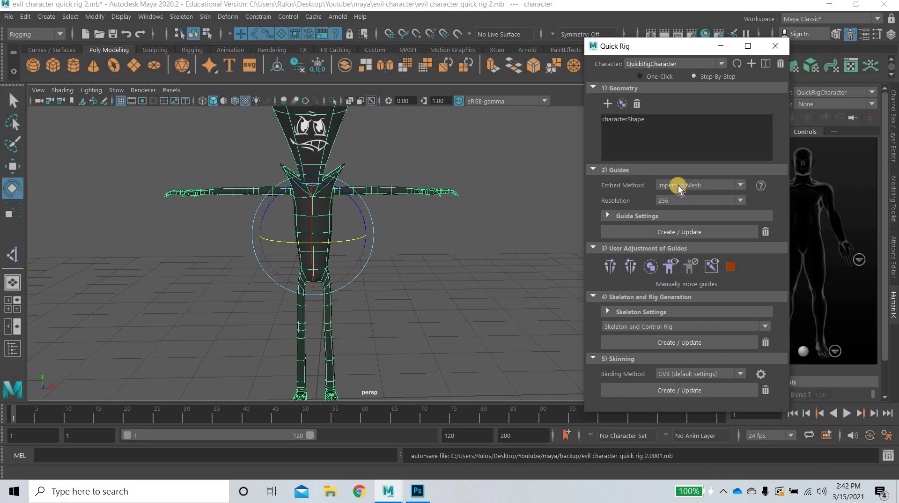
Expand the guide settings and generate the guides with Imperfect Mesh, resolution 256, 3 spine, 1 neck and 1 shoulder/clavicle guides
left_click(606, 216)
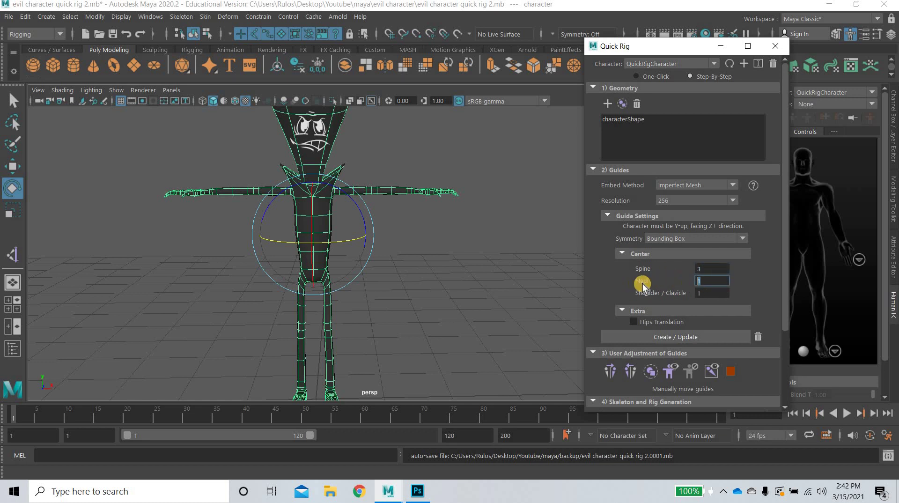
left_click(680, 269)
scroll(780, 373, "down", 4)
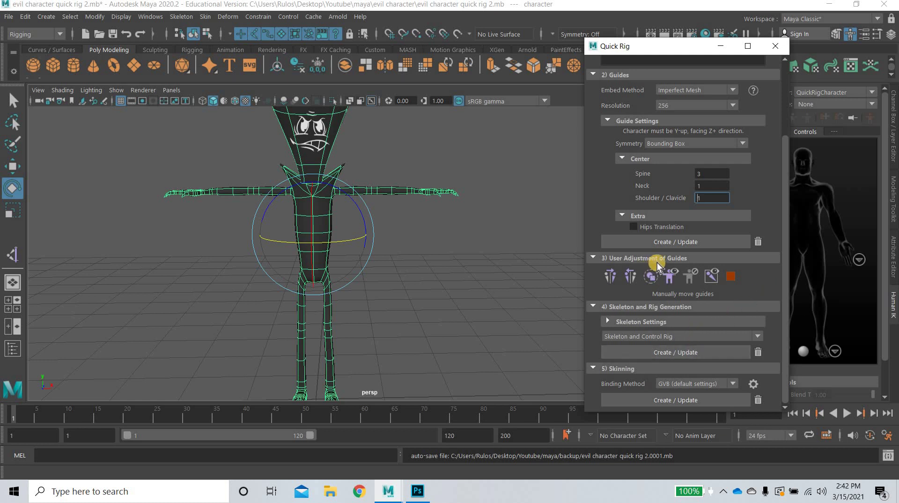
left_click(693, 354)
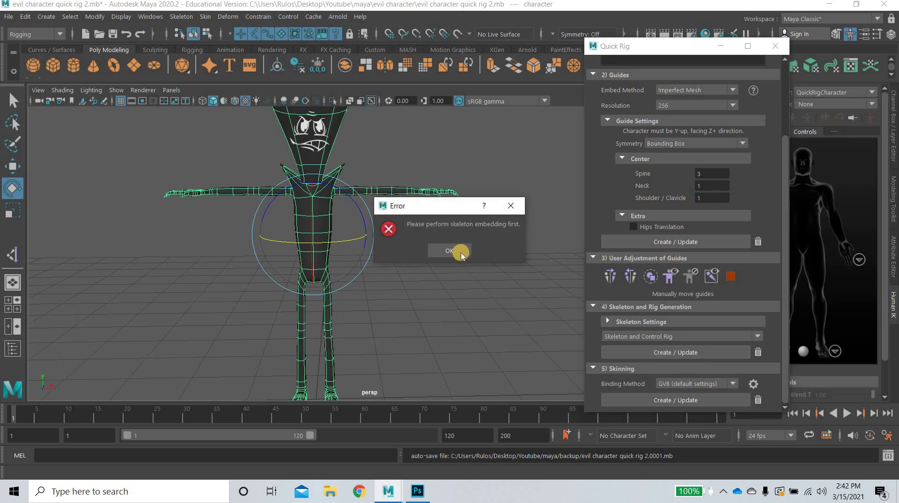
key("Return")
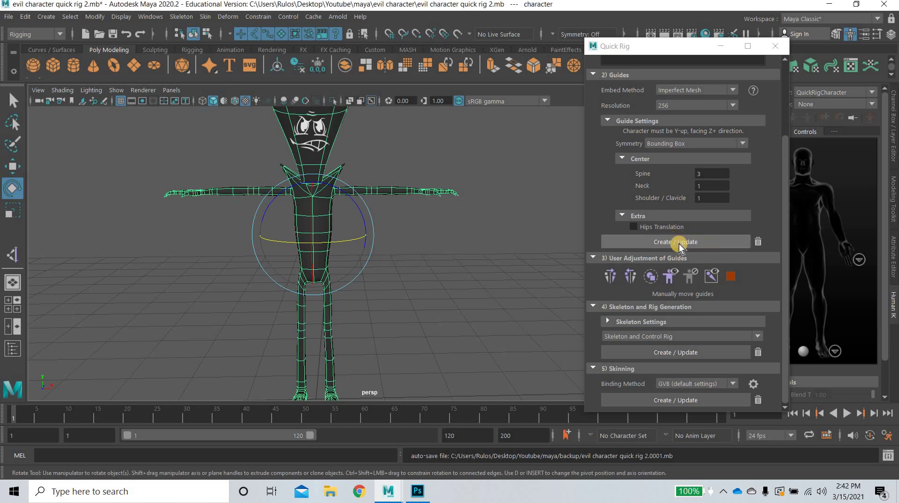
left_click(679, 243)
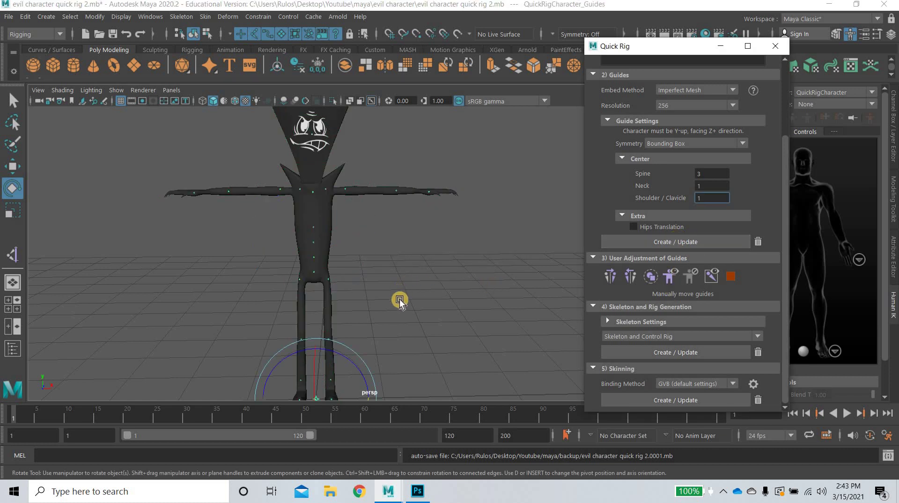
Move the LeftUpLeg guide inward in the front view to about X 0.16, Y 1.80 cm
mouse_move(367, 320)
left_mouse_down("alt")
mouse_move(381, 301)
mouse_move(399, 314)
mouse_move(367, 317)
mouse_move(384, 316)
left_mouse_up("alt")
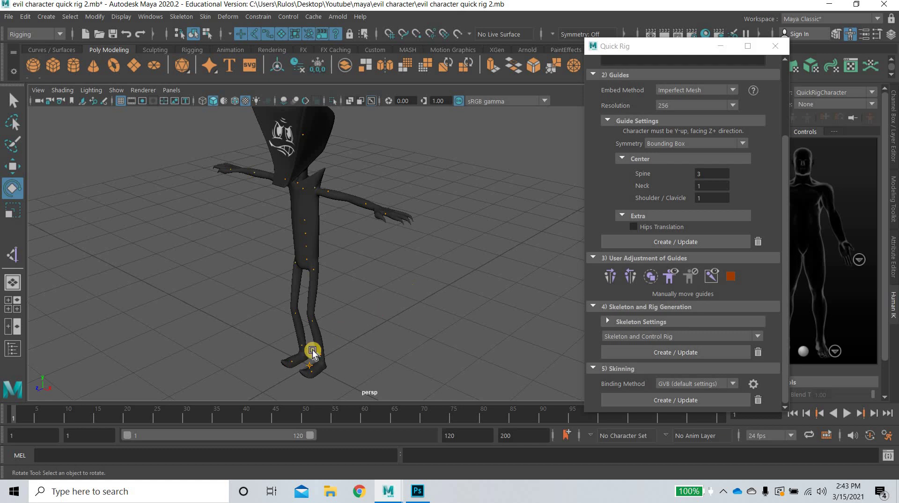
key("space")
key("space")
middle_click_drag(375, 353, 401, 240, "alt")
scroll(313, 223, "up", 3)
scroll(401, 240, "up", 6)
left_click(397, 237)
left_click(13, 166)
left_click_drag(413, 199, 418, 200)
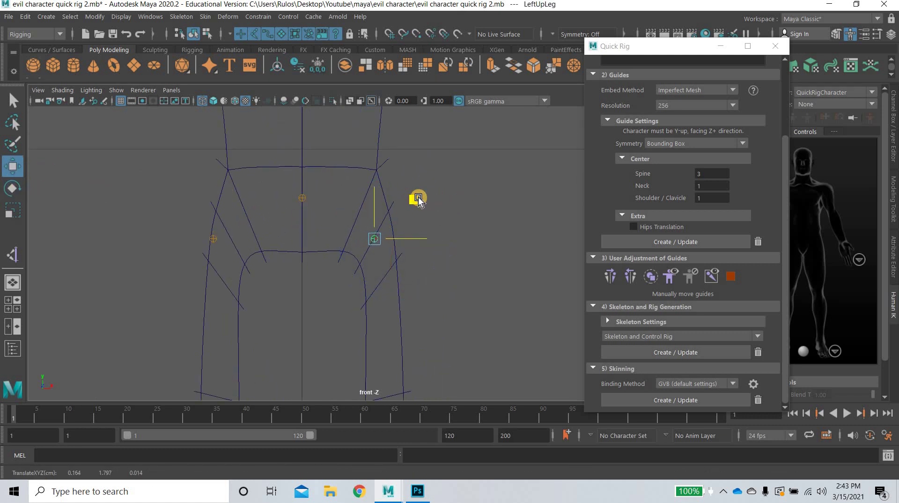
left_click_drag(404, 241, 400, 242)
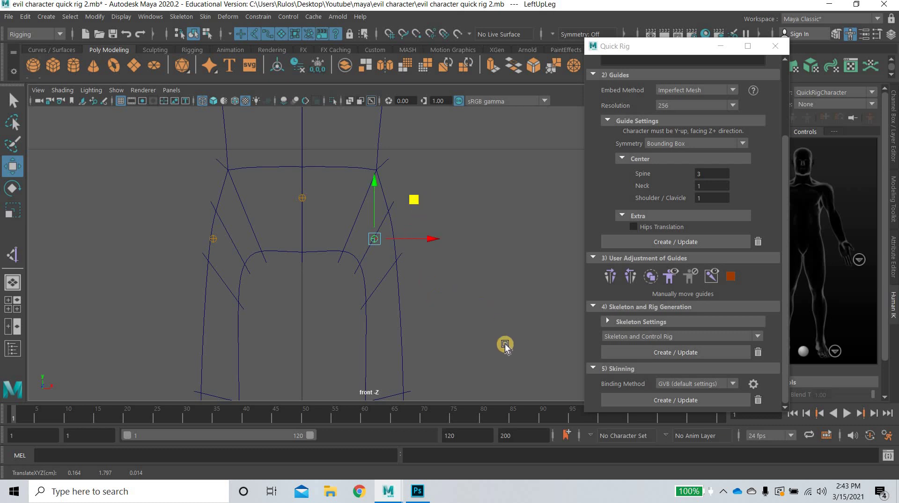
Adjust the depth of the LeftUpLeg guide inside the hip in the side view
key("space")
key("space")
scroll(428, 237, "down", 15)
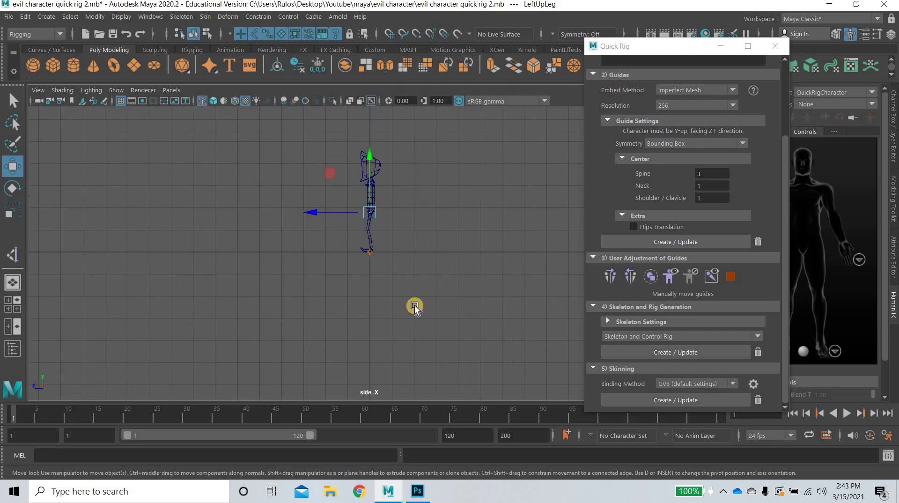
middle_click_drag(414, 306, 431, 376, "alt")
scroll(392, 210, "up", 6)
middle_click_drag(384, 283, 362, 143, "alt")
scroll(392, 234, "up", 9)
scroll(280, 220, "up", 5)
left_click_drag(287, 215, 282, 216)
Raise the LeftLeg guide to the knee at about Y 1.09 cm and shift it forward in the side view
key("space")
middle_click_drag(250, 335, 226, 255, "alt")
middle_click_drag(208, 341, 220, 248, "alt")
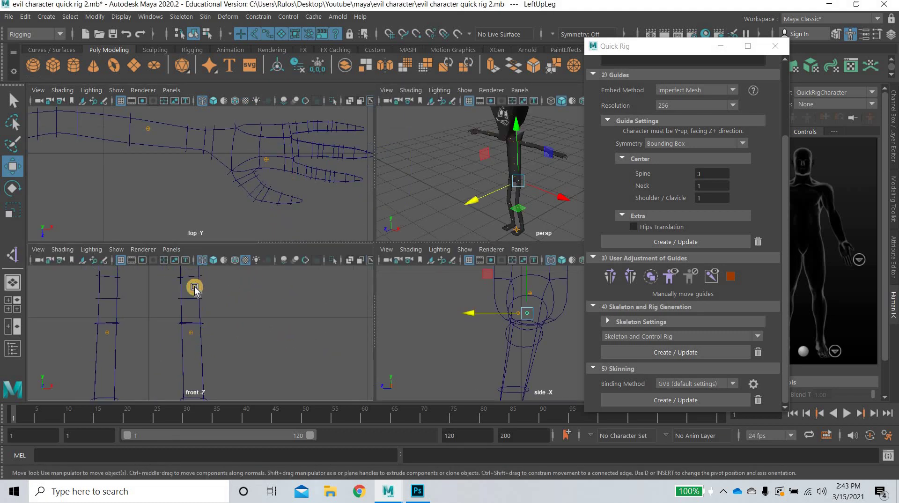
left_click(191, 333)
left_click_drag(194, 286, 198, 252)
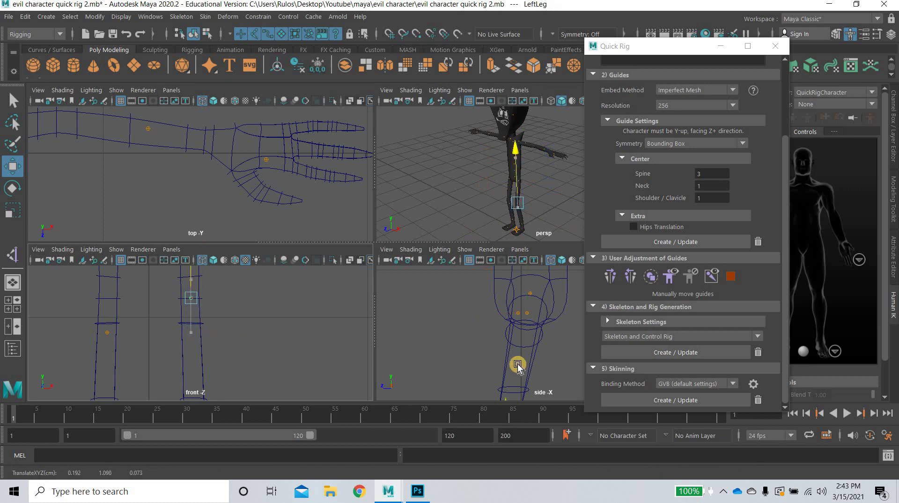
middle_click_drag(518, 365, 514, 263, "alt")
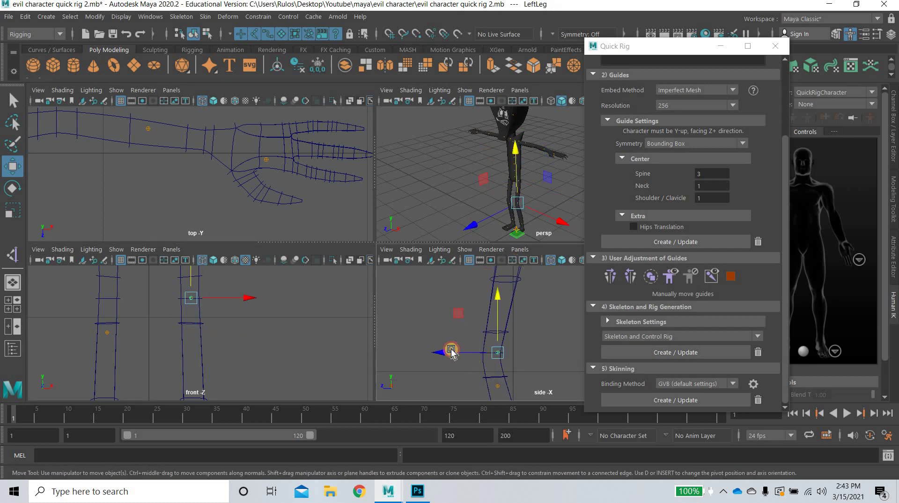
left_click_drag(451, 350, 441, 351)
Center the LeftFoot guide across the ankle in the front view at about X 0.21 cm
middle_click_drag(270, 342, 266, 231, "alt")
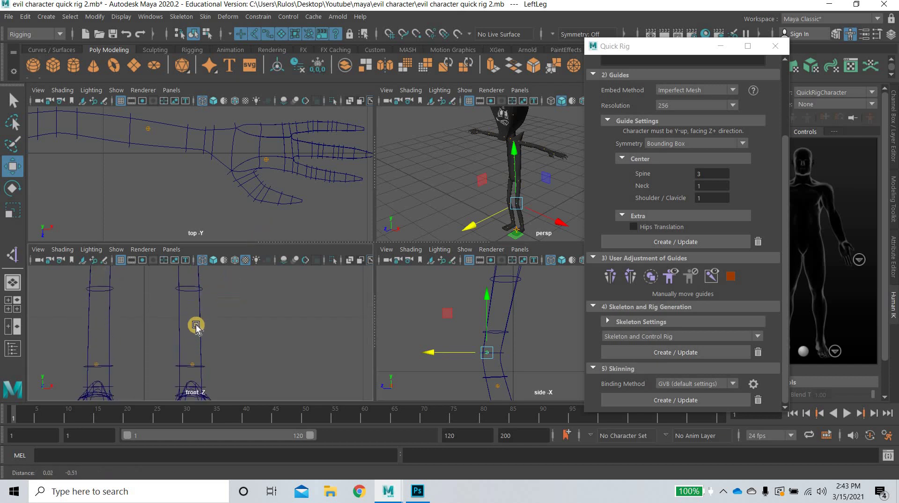
left_click(197, 335)
middle_click(481, 172)
scroll(473, 319, "up", 2)
scroll(228, 333, "up", 4)
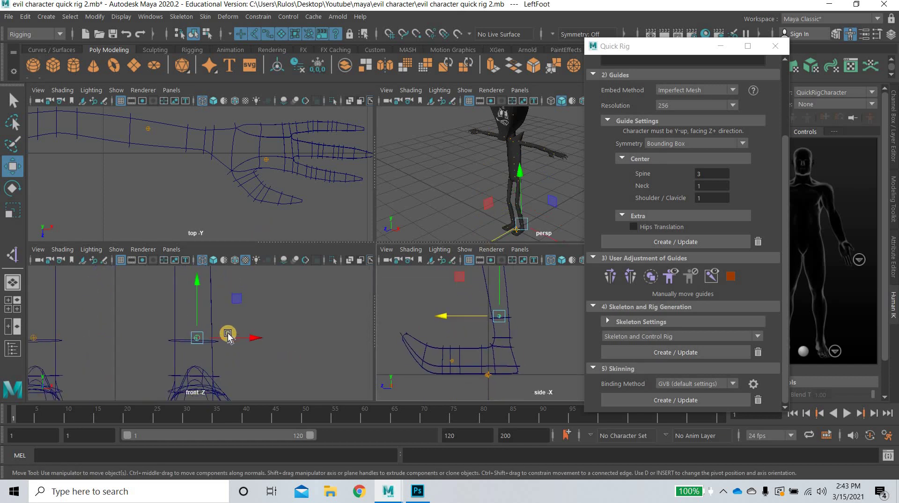
left_click_drag(222, 334, 217, 336)
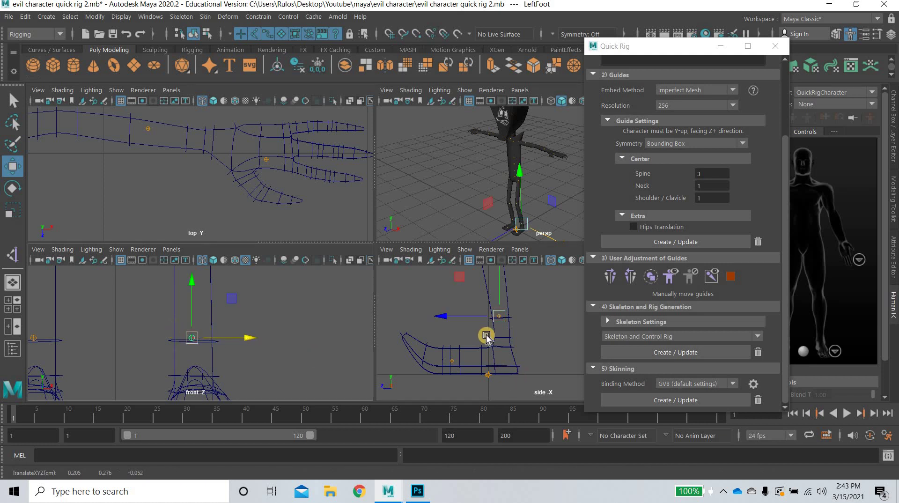
Lower the LeftFoot guide into the ankle in the side view and shift it back to about Z -0.07 cm
middle_click_drag(499, 317, 470, 294, "alt")
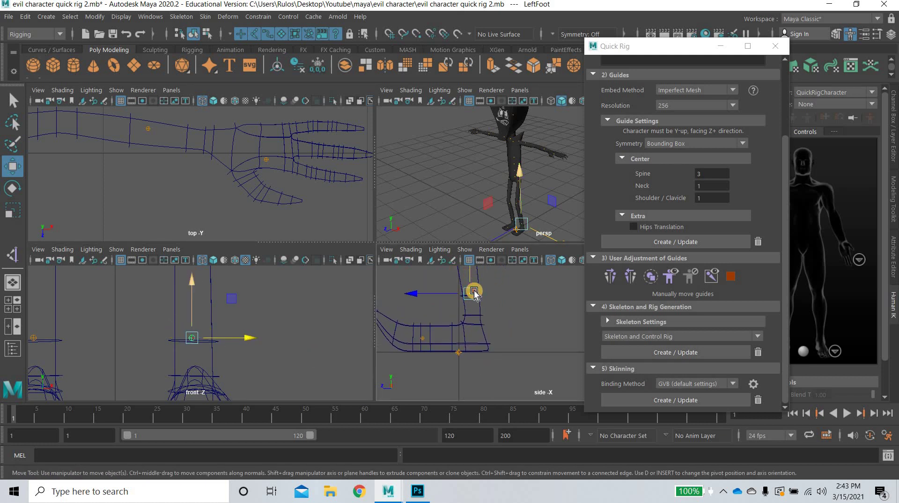
mouse_move(474, 293)
left_mouse_down()
mouse_move(423, 332)
mouse_move(561, 333)
left_mouse_up()
right_click_drag(562, 331, 537, 347, "alt")
middle_click_drag(537, 347, 580, 365, "alt")
right_click_drag(497, 328, 539, 330, "alt")
left_click_drag(444, 317, 453, 318)
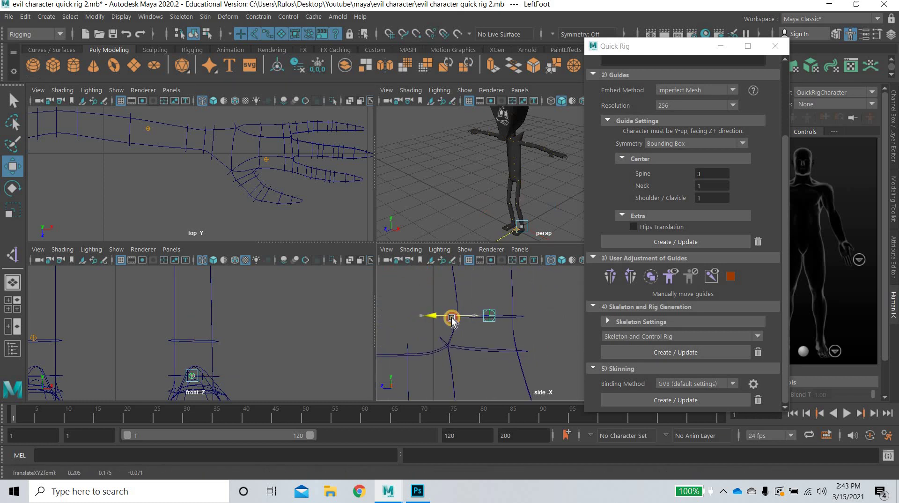
left_click_drag(488, 287, 488, 293)
Lower the LeftToeBase guide to about Y 0.04 cm in the side view and shift it slightly forward
left_click_drag(370, 355, 306, 337)
key("f")
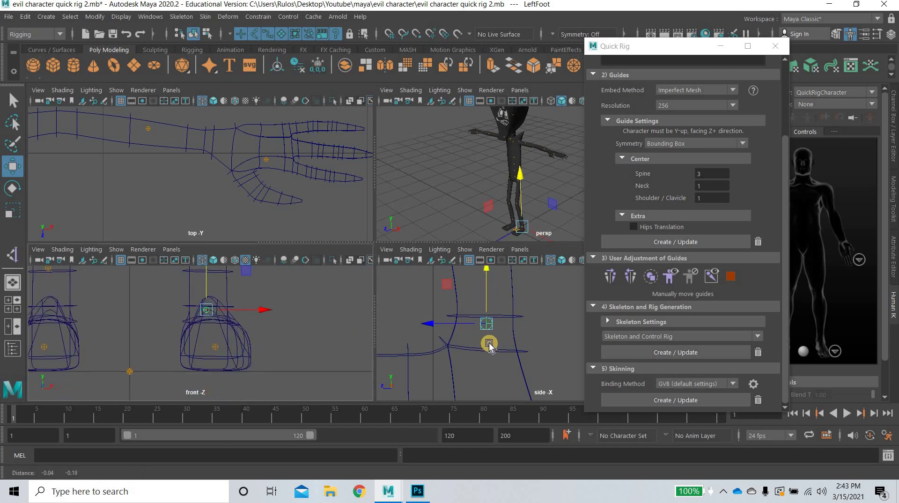
key("f")
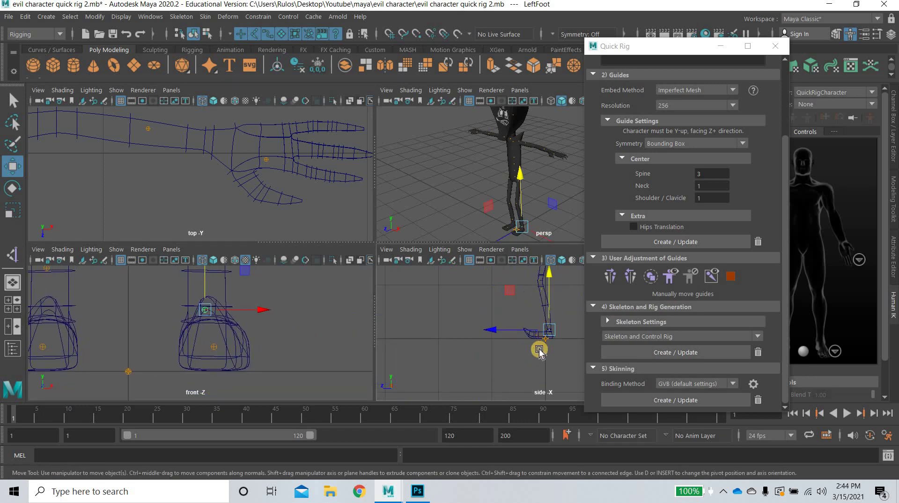
scroll(539, 349, "up", 12)
left_click(461, 347)
left_click_drag(460, 319, 460, 319)
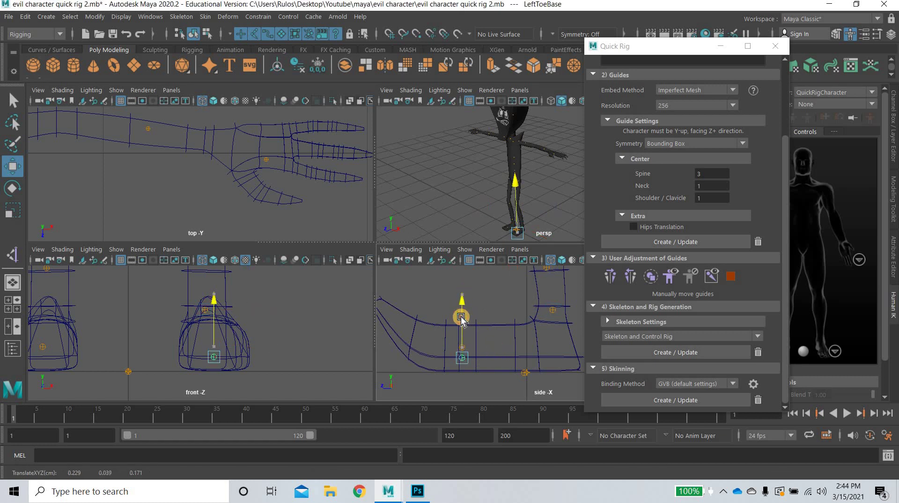
left_click_drag(427, 351, 421, 358)
scroll(236, 333, "up", 3)
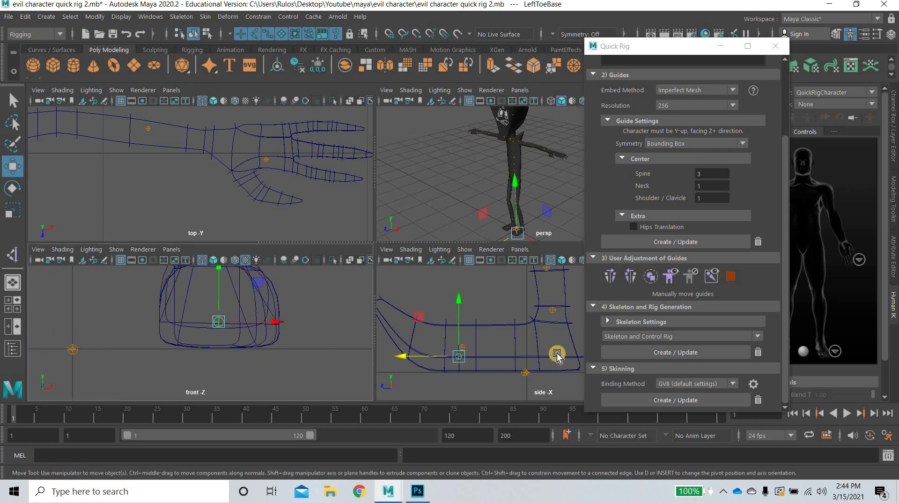
scroll(520, 344, "down", 5)
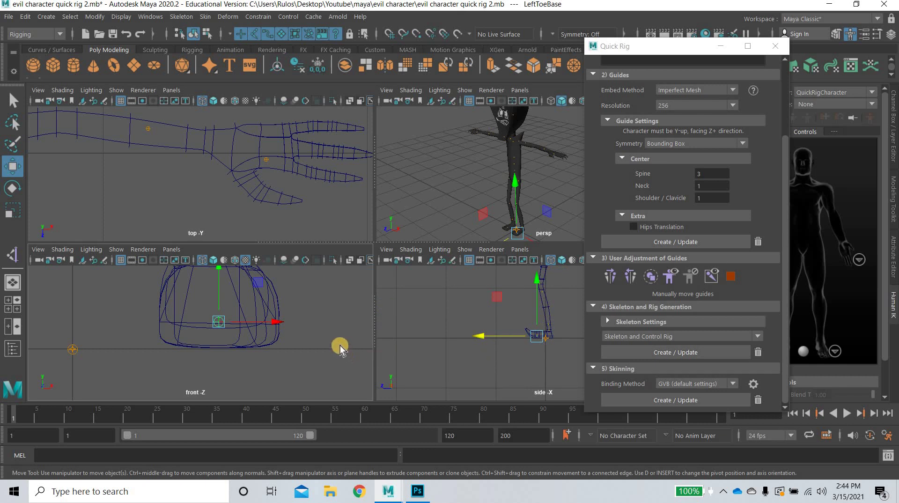
scroll(246, 351, "down", 5)
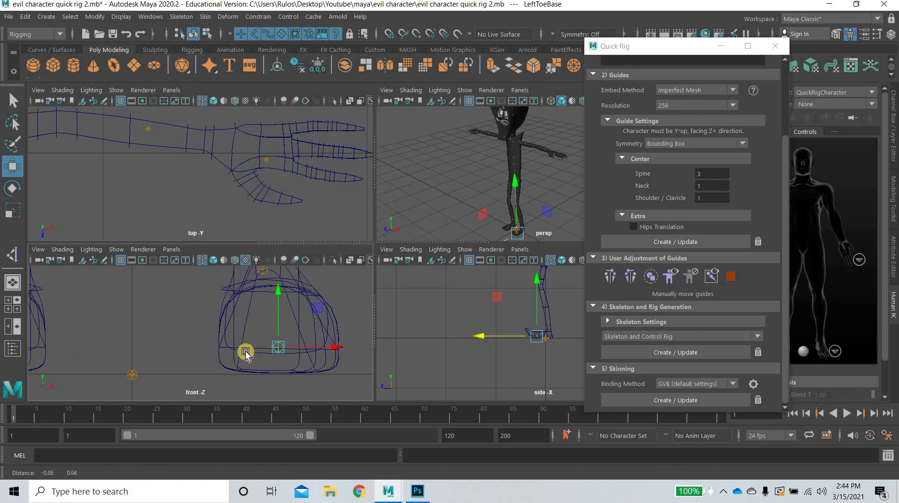
Mirror the LeftToeBase and LeftFoot guides onto the right side of the character
scroll(243, 352, "up", 5)
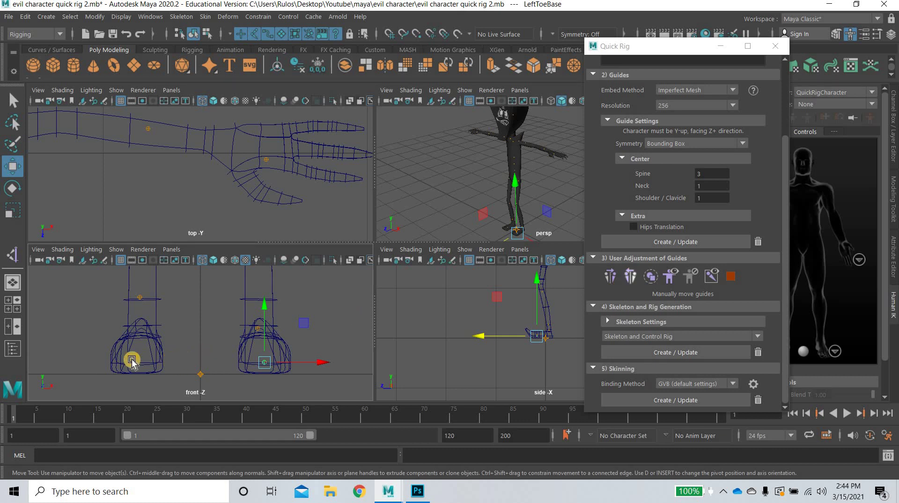
left_click(627, 280)
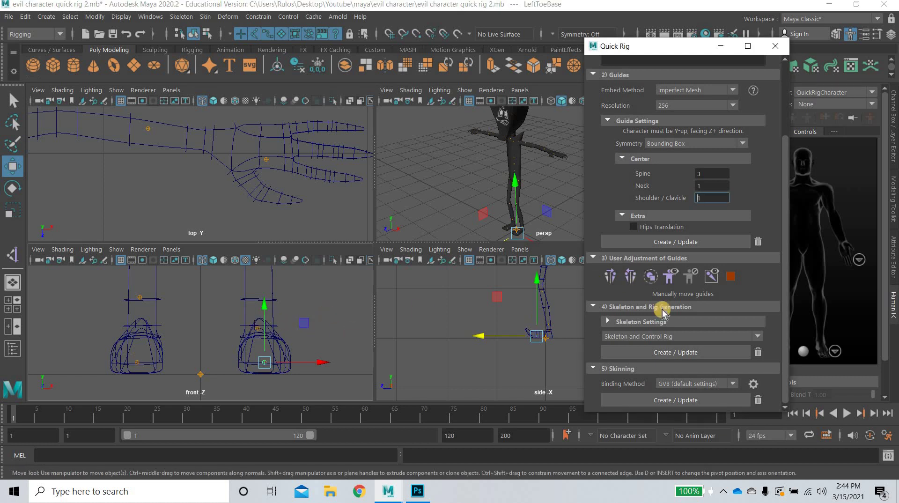
left_click(258, 327)
left_click(633, 277)
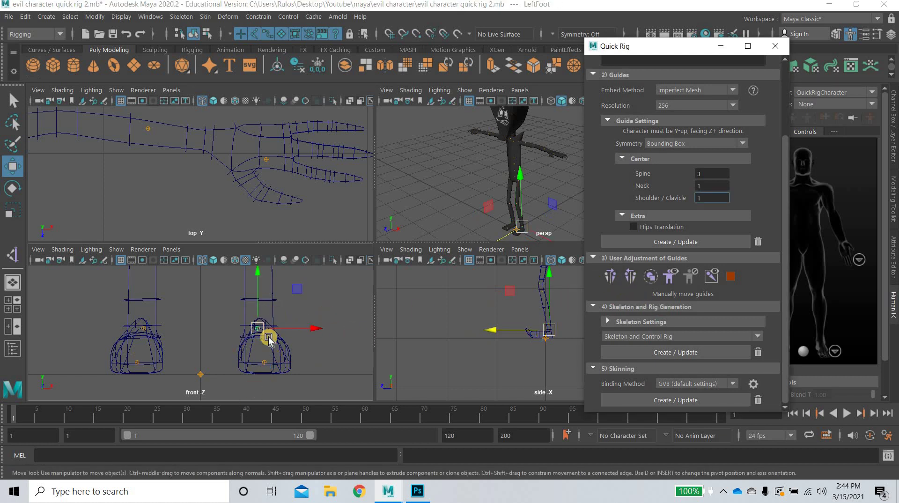
Mirror the left knee guide and the LeftUpLeg guide onto the right leg
middle_click_drag(306, 278, 279, 371, "alt")
middle_click_drag(275, 271, 239, 375, "alt")
left_click(630, 277)
left_click(636, 276)
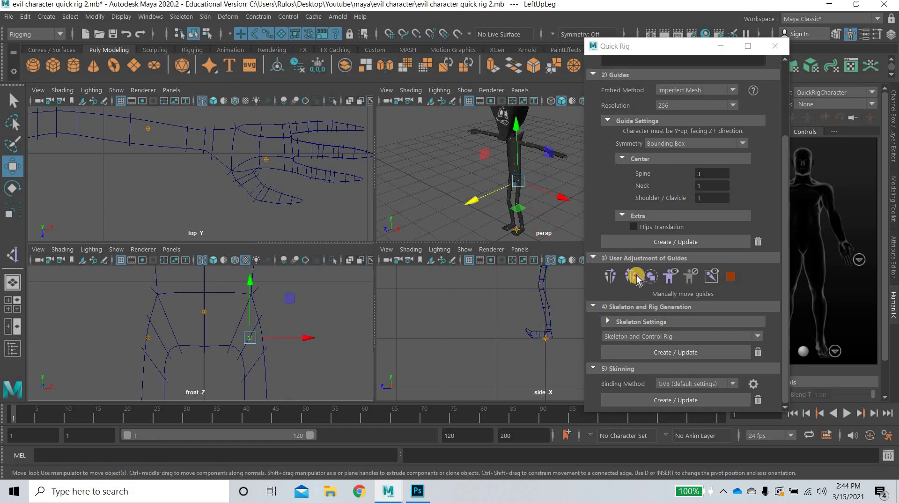
Raise the Spine guide to about Y 2.205 cm and the Spine1 guide to about Y 2.486 cm in the front view
middle_click_drag(233, 300, 262, 371, "alt")
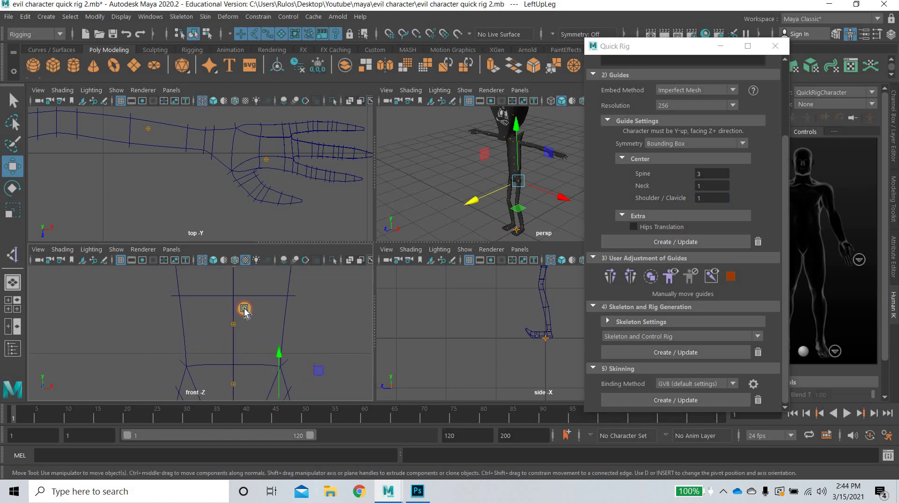
left_click_drag(235, 300, 240, 270)
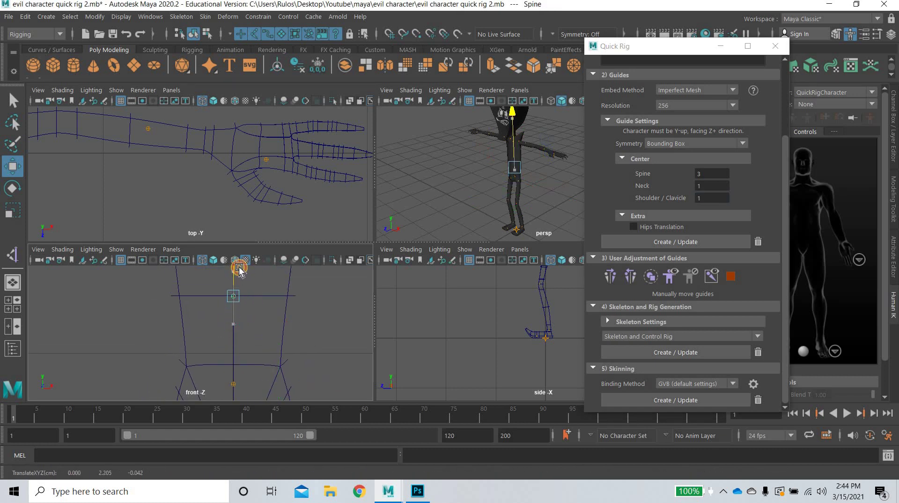
middle_click_drag(244, 275, 248, 346, "alt")
left_click_drag(251, 264, 251, 266)
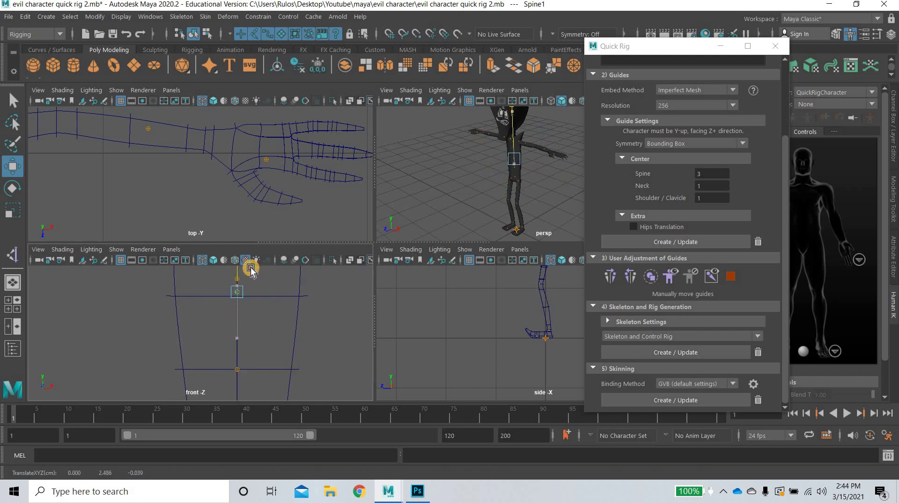
Raise the uppermost spine guide higher into the chest in the front view
middle_click_drag(265, 302, 274, 370, "alt")
left_click_drag(257, 340, 233, 361)
left_click_drag(253, 325, 263, 283)
Raise the Neck guide to the base of the neck at about Y 3.162 cm in the front view
middle_click_drag(306, 325, 289, 399, "alt")
middle_click_drag(259, 305, 260, 376, "alt")
left_click_drag(220, 367, 255, 337)
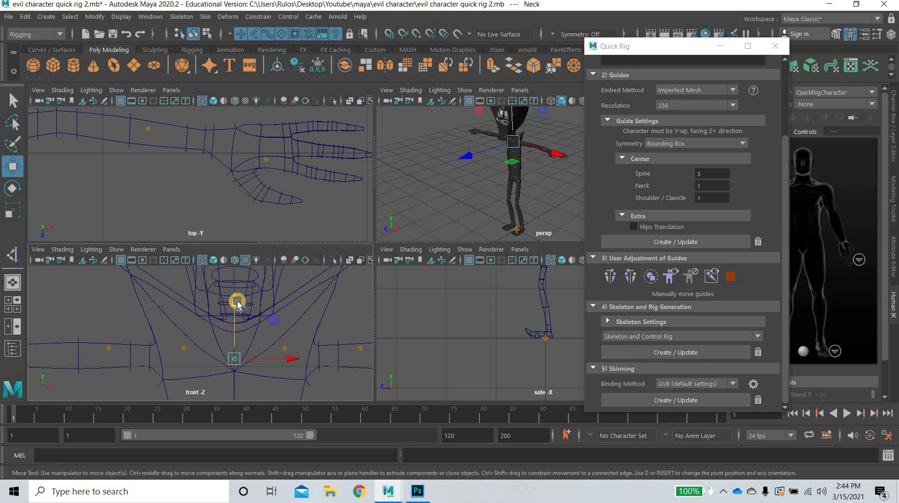
left_click_drag(237, 303, 237, 300)
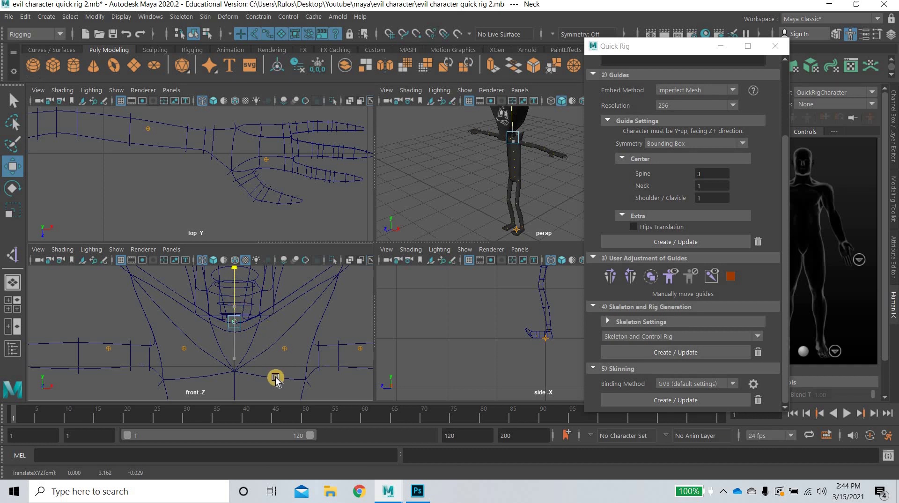
Reposition the Head guide vertically inside the head at about Y 3.819 cm in the front view
scroll(277, 370, "down", 5)
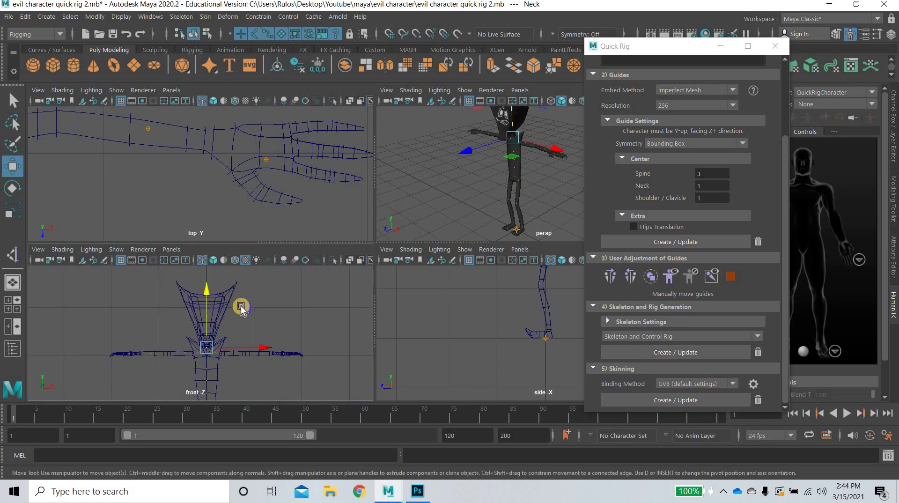
scroll(239, 323, "up", 3)
middle_click_drag(232, 321, 233, 361, "alt")
left_click_drag(208, 314, 243, 348)
left_click_drag(225, 251, 224, 257)
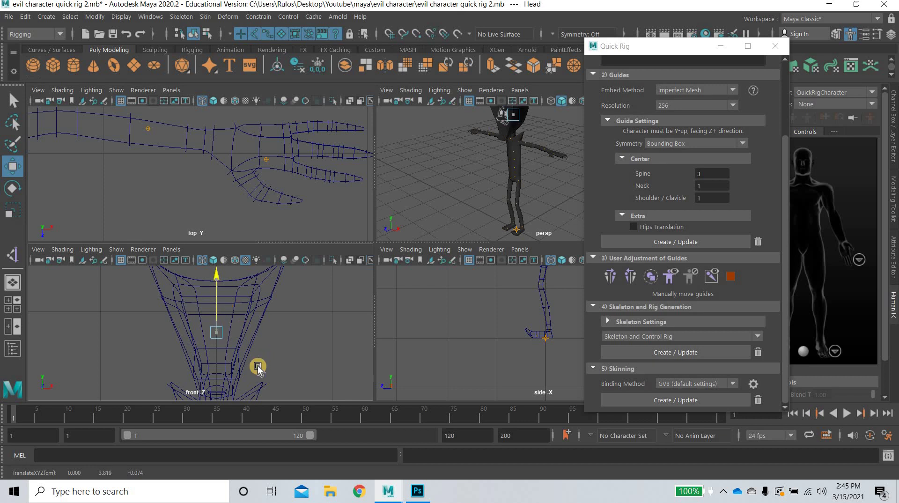
Move the LeftArm guide inward to where the arm meets the torso in the front view
middle_click_drag(257, 367, 240, 272, "alt")
scroll(272, 323, "up", 4)
left_click_drag(248, 330, 277, 277, "alt")
middle_click_drag(309, 302, 252, 304, "alt")
left_click_drag(277, 328, 327, 299)
middle_click_drag(331, 275, 280, 283)
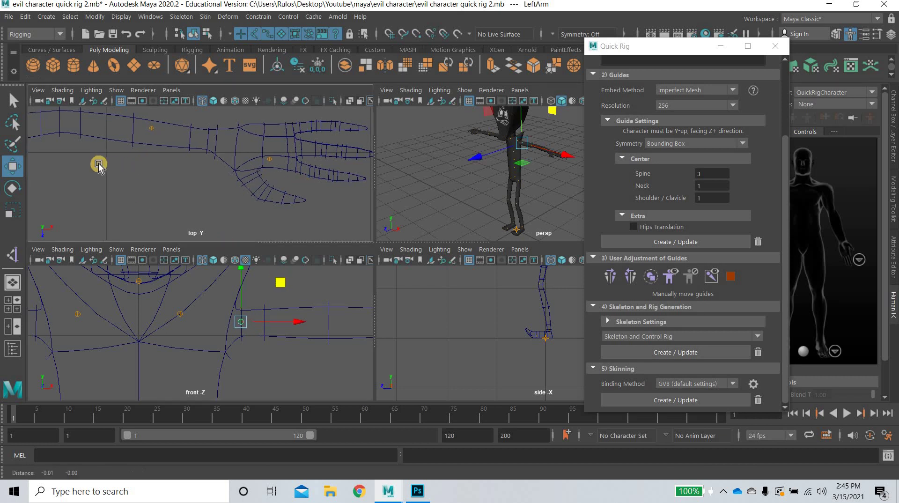
Shift the LeftArm guide forward in the top view to center it in the shoulder
middle_click_drag(97, 164, 333, 178, "alt")
scroll(333, 177, "up", 4)
middle_click_drag(58, 166, 306, 175, "alt")
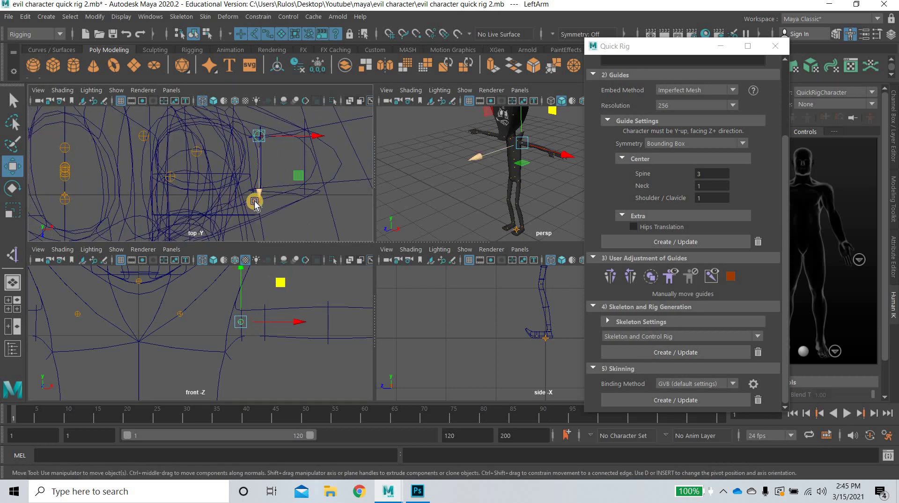
left_click_drag(255, 197, 254, 201)
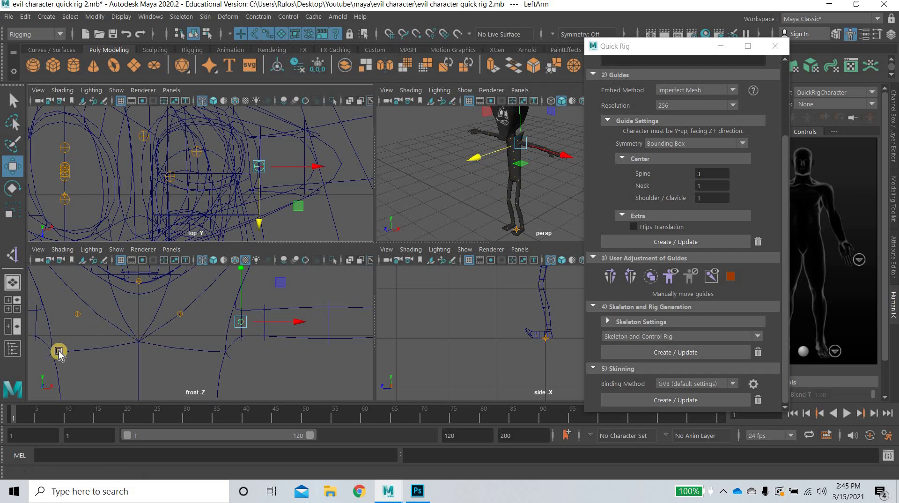
Move the LeftForeArm guide inward to the elbow in the front view, at about X 0.825 and Y 3.057 cm
middle_click_drag(136, 339, 230, 309, "alt")
left_click_drag(277, 294, 298, 321)
left_click_drag(327, 275, 215, 268)
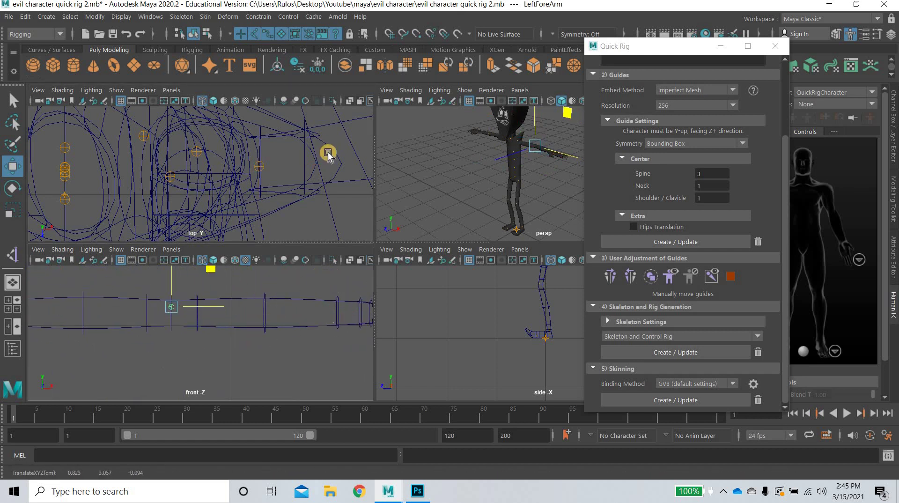
Shift the LeftForeArm guide back in the top view so it sits inside the bent elbow
middle_click_drag(329, 152, 100, 178, "alt")
middle_click_drag(321, 181, 164, 180, "alt")
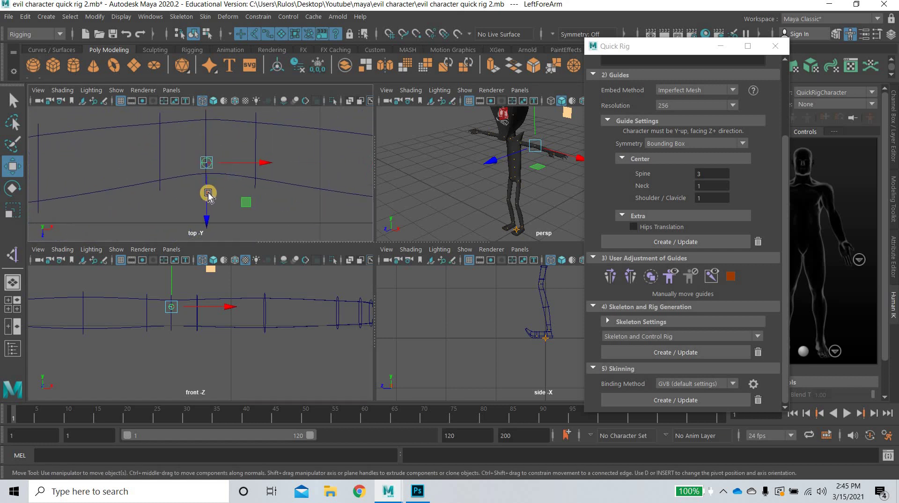
left_click_drag(208, 194, 244, 136)
Move the LeftHand guide from the palm to the wrist in the front and top views, at about X 1.397 and Z -0.047 cm
middle_click_drag(299, 335, 88, 318, "alt")
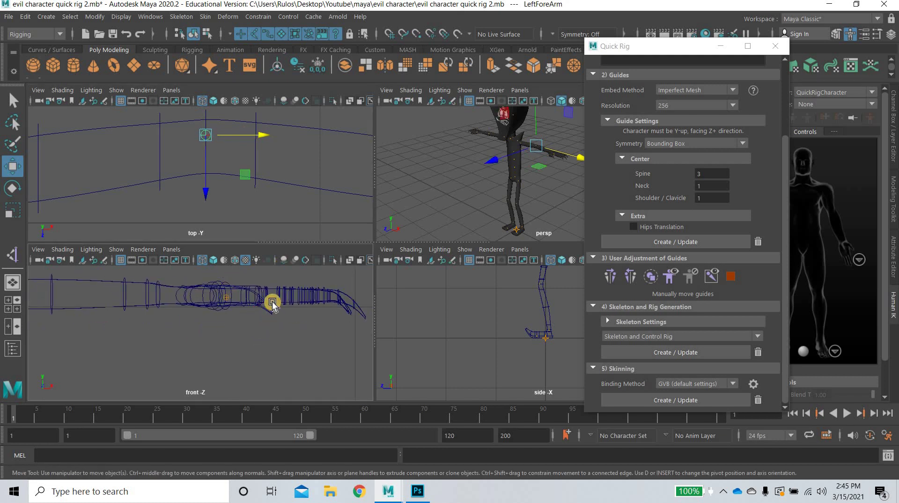
left_click(210, 294)
left_click_drag(211, 294, 212, 294)
middle_click_drag(359, 169, 69, 158, "alt")
middle_click_drag(329, 199, 245, 187, "alt")
left_click(223, 197)
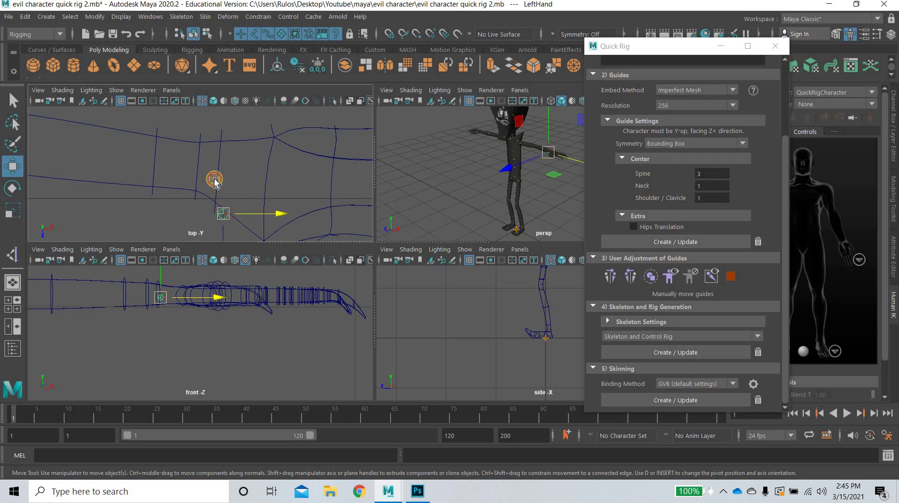
left_click_drag(214, 179, 214, 173)
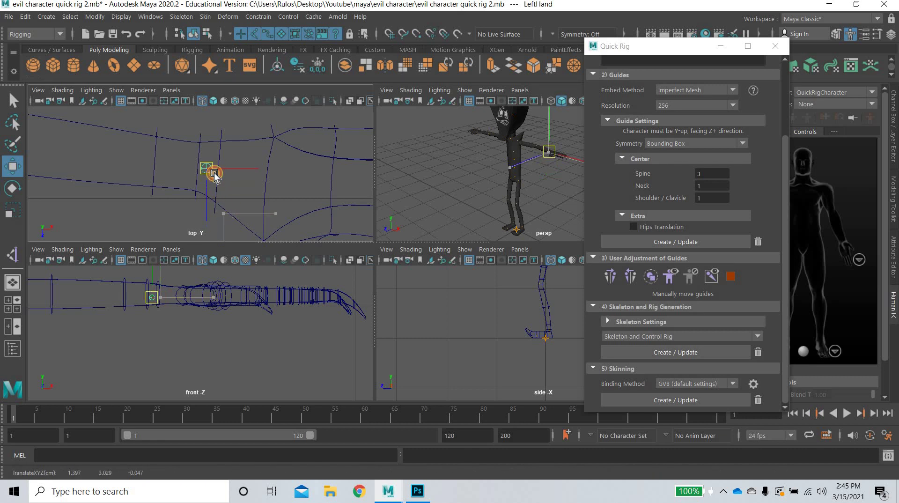
Mirror the LeftHand and LeftForeArm guides onto the right arm
scroll(258, 178, "down", 10)
scroll(259, 177, "up", 4)
left_click(634, 275)
left_click_drag(137, 131, 104, 195)
left_click(637, 280)
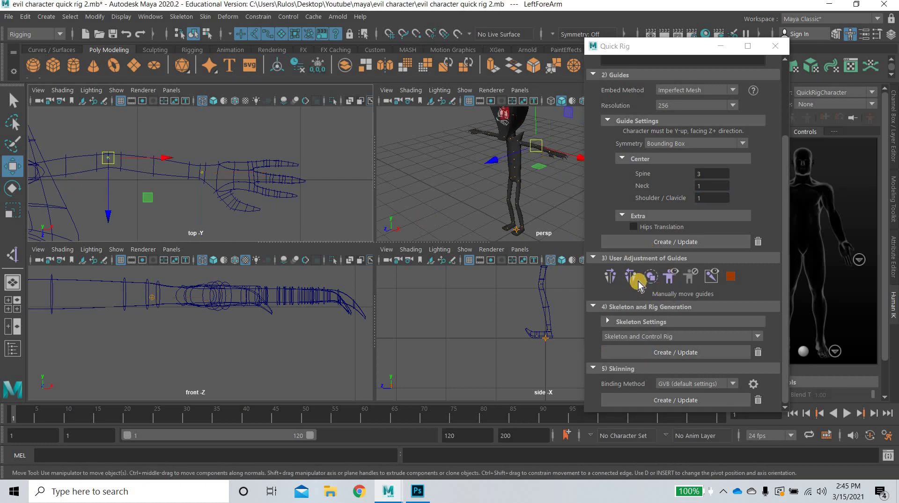
Mirror the LeftArm guide onto the right shoulder
left_click(317, 314)
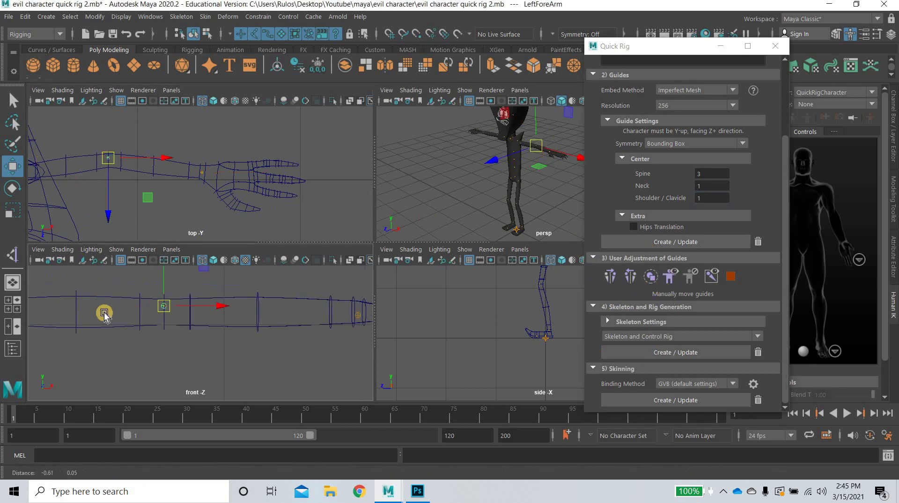
middle_click_drag(104, 313, 115, 313, "alt")
middle_click_drag(43, 314, 305, 314, "alt")
left_click(263, 311)
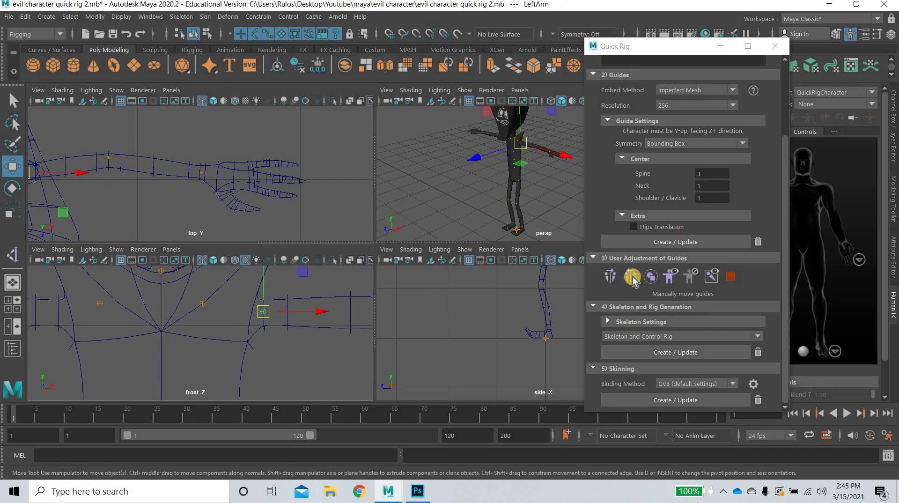
left_click(633, 276)
scroll(218, 333, "down", 12)
scroll(218, 333, "up", 4)
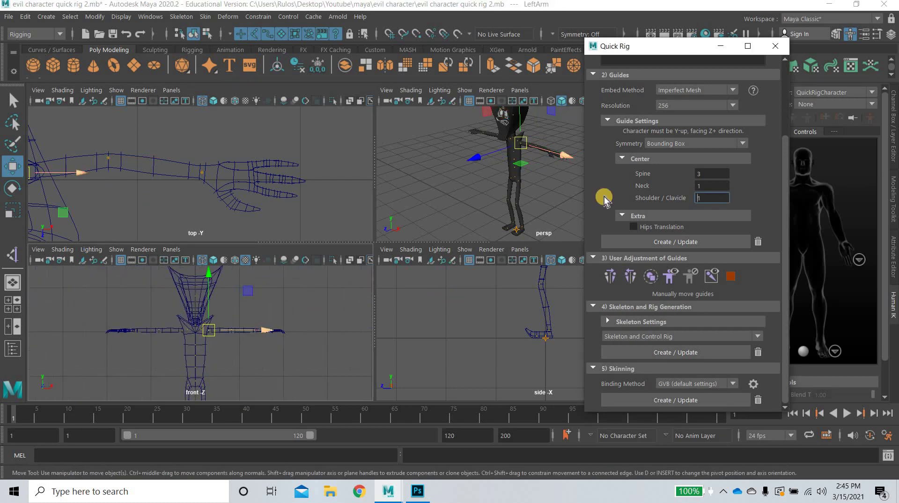
Close the Quick Rig window and enlarge the perspective view to inspect the placed guides
left_click(775, 45)
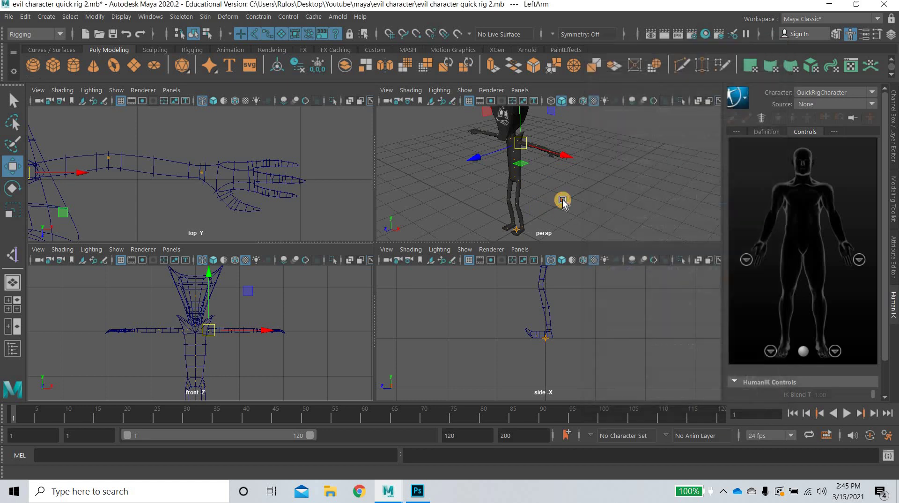
mouse_move(562, 201)
left_mouse_down("alt")
mouse_move(450, 261)
mouse_move(561, 200)
left_mouse_up("alt")
key("space")
left_click_drag(343, 285, 443, 222, "alt")
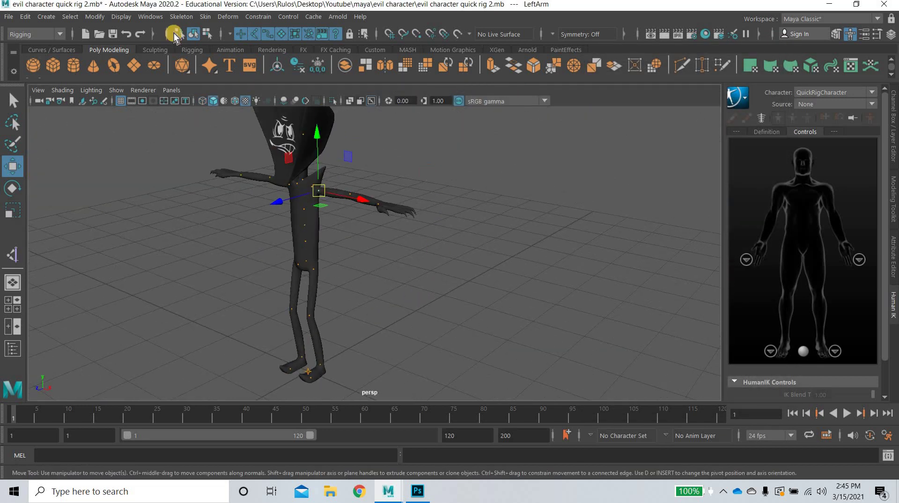
Reopen Quick Rig and generate the Skeleton and Control Rig from the adjusted guides
left_click(180, 16)
left_click(240, 268)
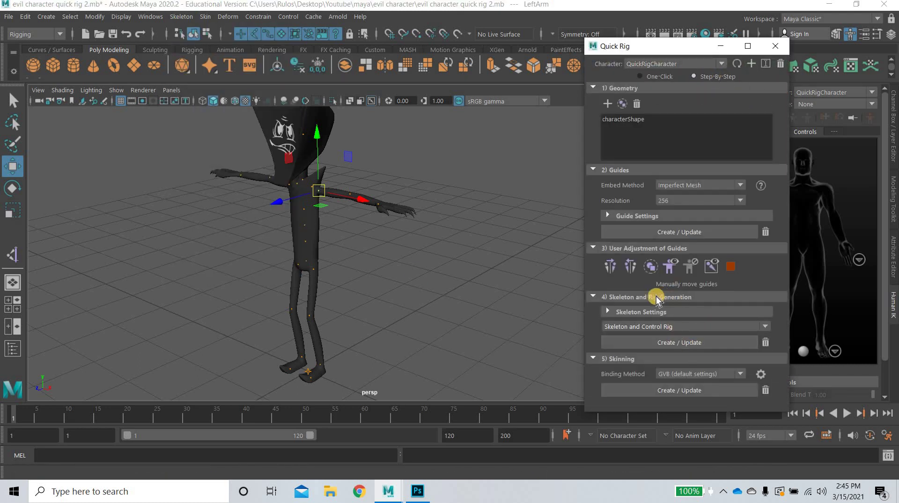
left_click(674, 344)
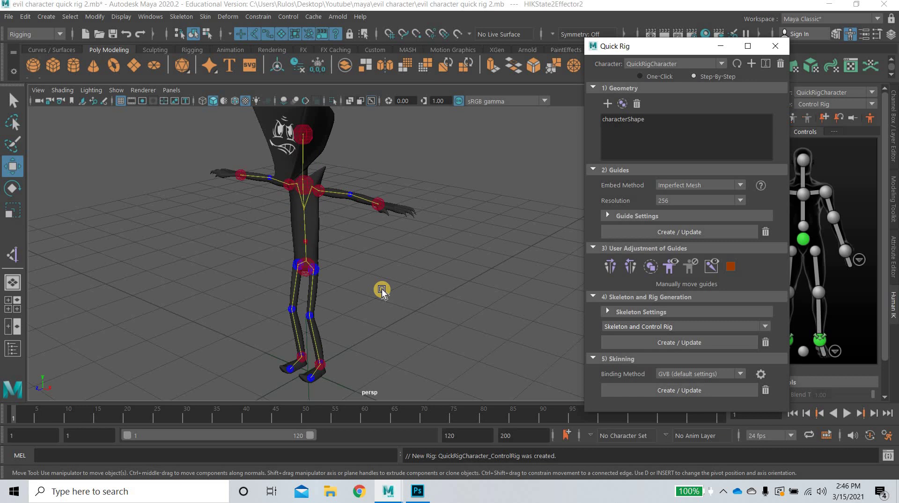
Skin the character with the GVB (default settings) binding method and close the Quick Rig window
left_click_drag(393, 321, 382, 279, "alt")
middle_click_drag(383, 270, 386, 200, "alt")
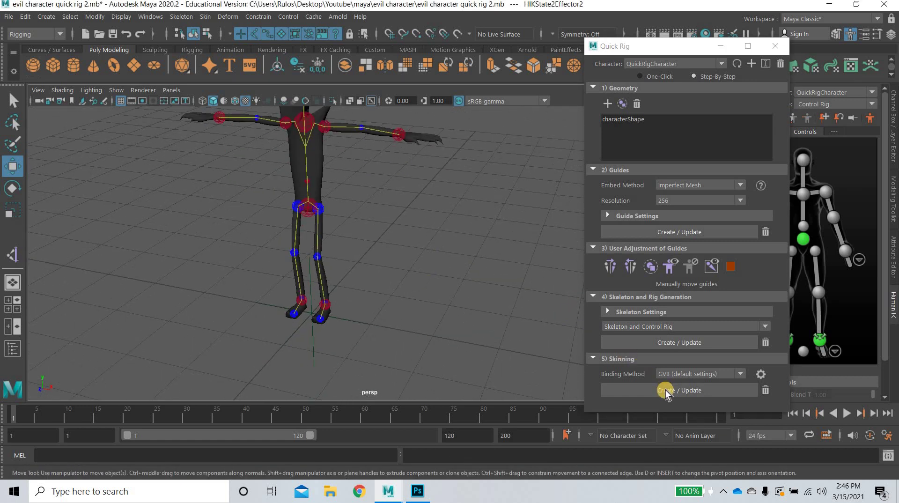
left_click(666, 390)
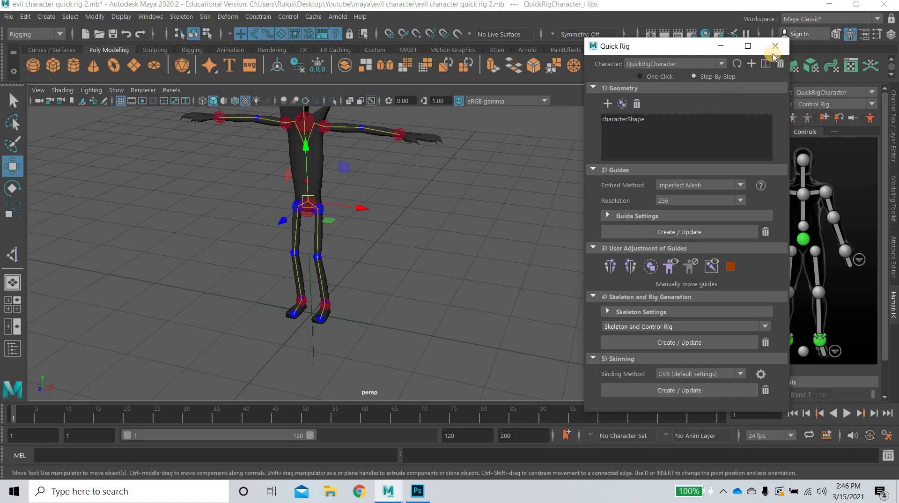
left_click(775, 52)
Test the rig by lowering the left wrist control in Full Body mode, undoing each test move
middle_click_drag(414, 214, 427, 356, "alt")
left_click(414, 208)
key("ctrl+z")
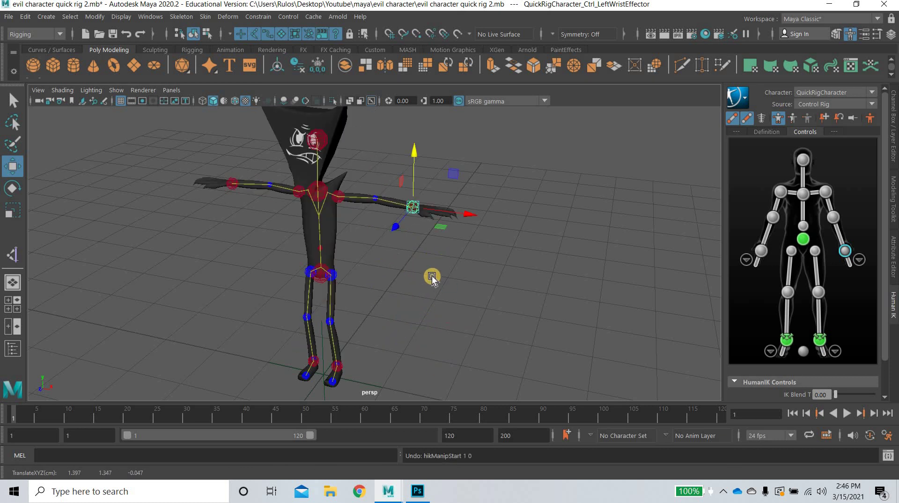
left_click_drag(623, 251, 646, 245, "alt")
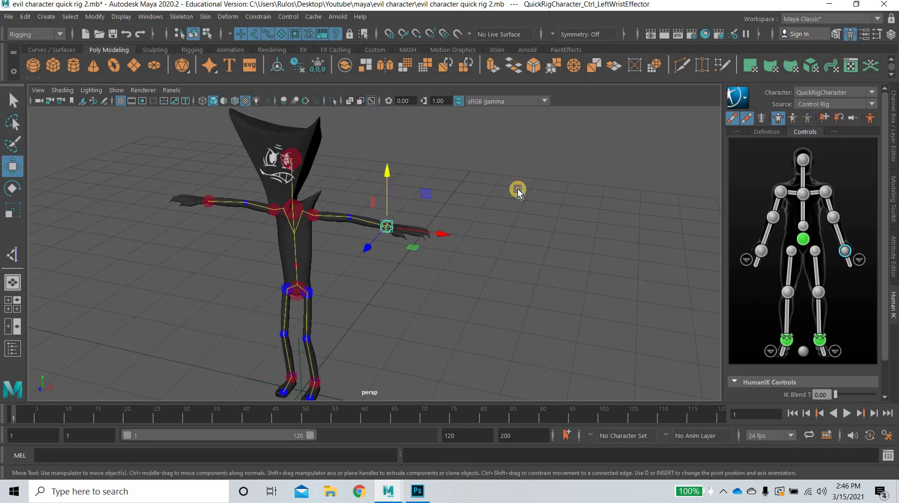
middle_click_drag(397, 260, 401, 294)
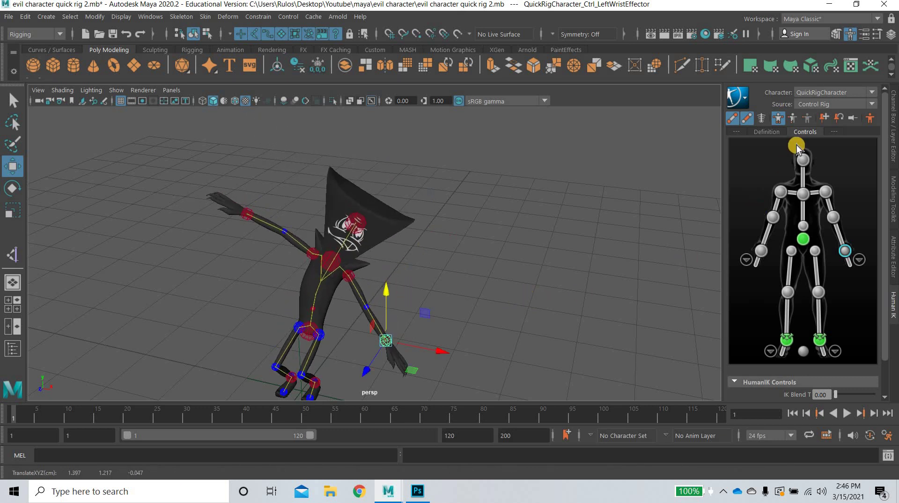
key("ctrl+z")
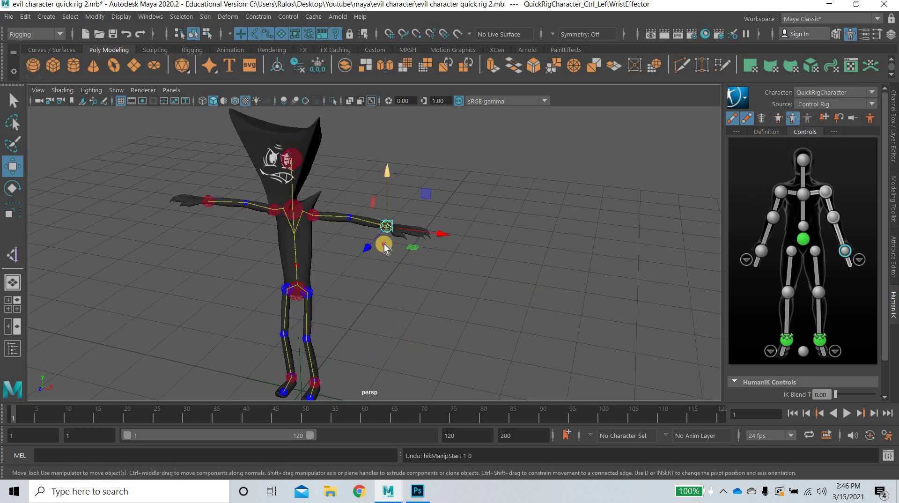
Test moving the left wrist control in Body Part mode, undo it, and lower the wrist in Full Body mode instead
middle_click_drag(384, 247, 439, 300)
key("ctrl+z")
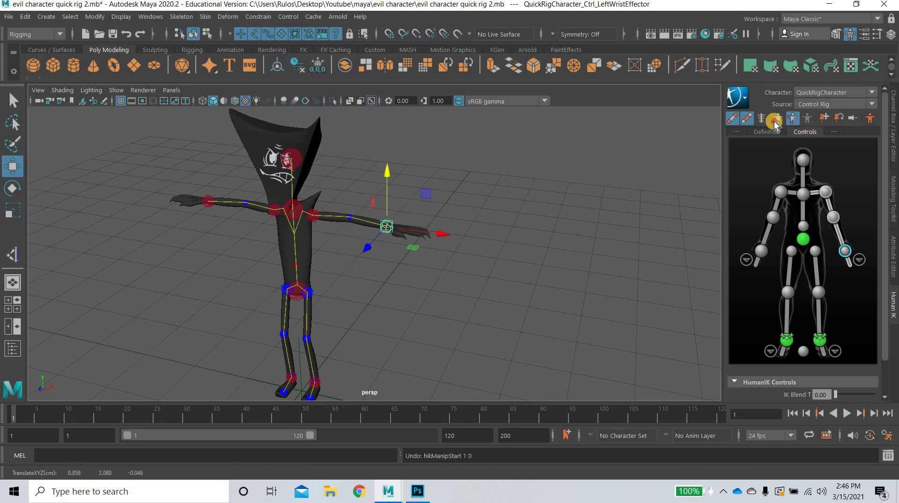
middle_click_drag(393, 290, 393, 342)
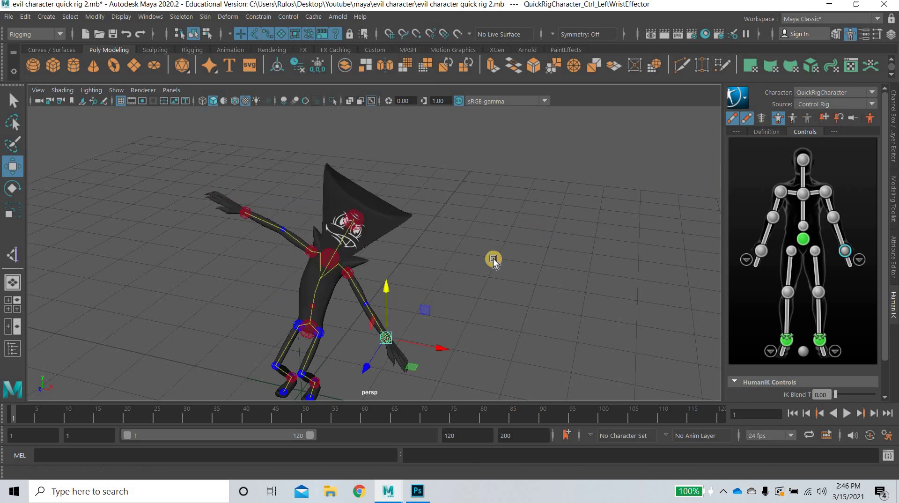
Undo the last left wrist move so the arm returns to its raised pose
key("ctrl+z")
mouse_move(383, 299)
left_mouse_down("alt")
mouse_move(375, 311)
mouse_move(430, 295)
mouse_move(441, 262)
mouse_move(403, 303)
mouse_move(378, 305)
mouse_move(400, 297)
left_mouse_up("alt")
scroll(64, 227, "up", 5)
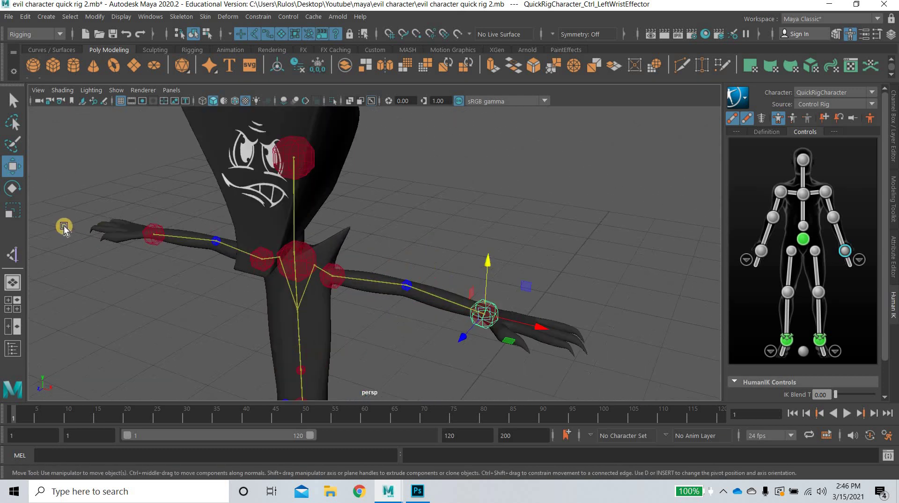
Try the Scale tool on the left wrist control and undo the change
left_click(10, 216)
left_click_drag(474, 296, 461, 358)
key("ctrl+z")
scroll(382, 270, "down", 3)
scroll(562, 262, "down", 3)
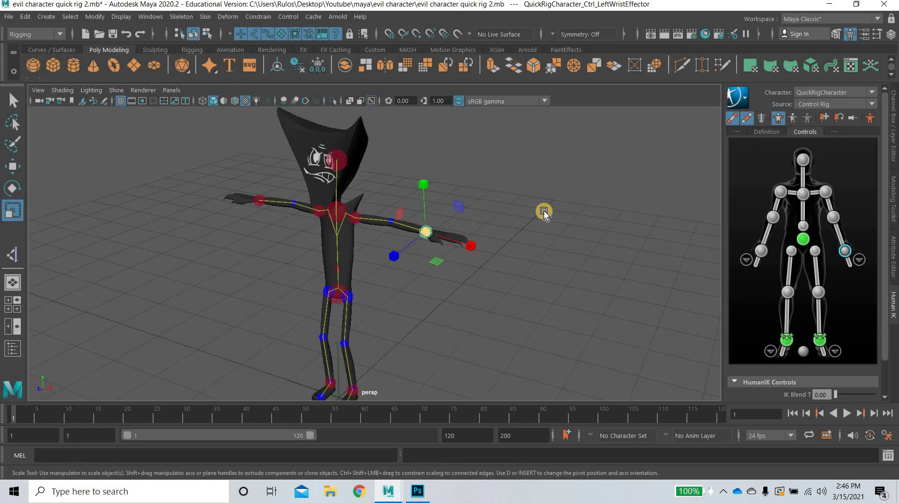
Set the control rig's Rig Look to Box
scroll(544, 213, "up", 5)
left_click(740, 99)
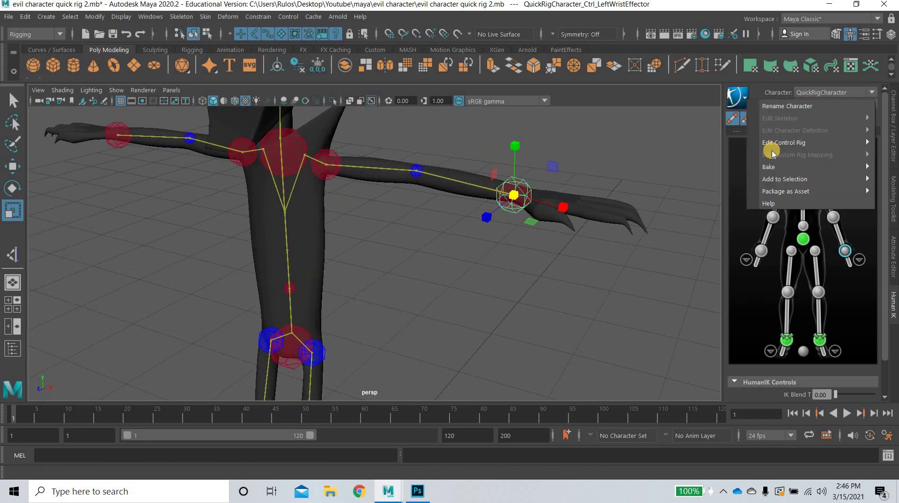
mouse_move(778, 142)
mouse_move(646, 144)
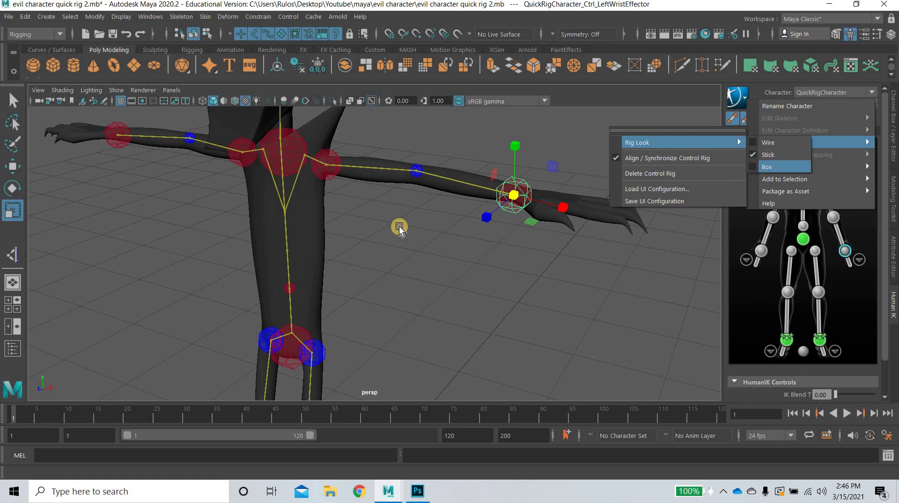
left_click(773, 167)
Set the control rig's Rig Look to Wire
left_click(740, 96)
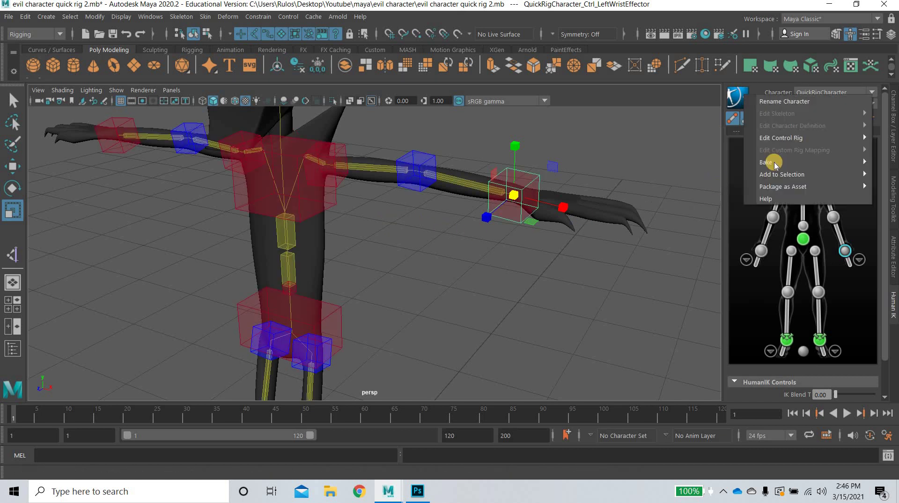
mouse_move(773, 137)
mouse_move(609, 136)
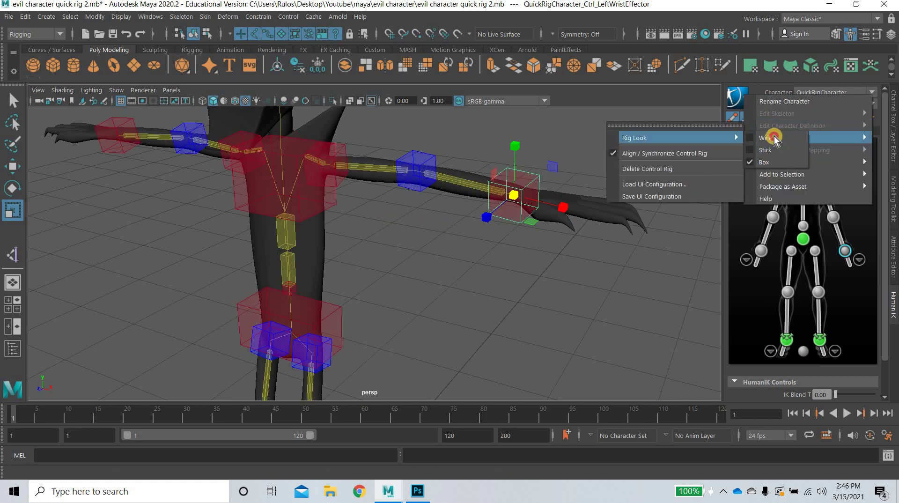
left_click(774, 138)
Activate the Move tool and examine the wire-style controls around the legs and the left hand
left_click_drag(466, 282, 104, 198, "alt")
key("w")
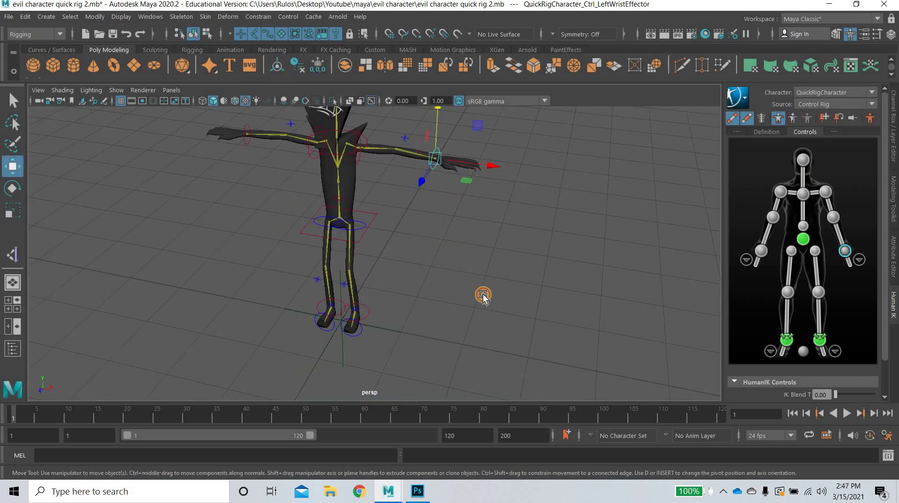
left_click_drag(481, 297, 475, 301, "alt")
right_click_drag(483, 297, 484, 303, "alt")
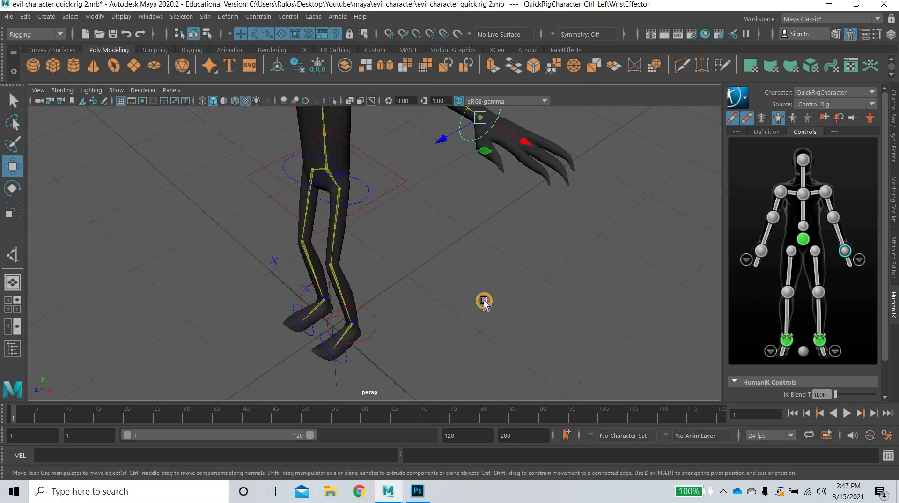
left_click_drag(406, 302, 396, 305, "alt")
middle_click_drag(395, 305, 317, 291, "alt")
right_click_drag(317, 290, 322, 309, "alt")
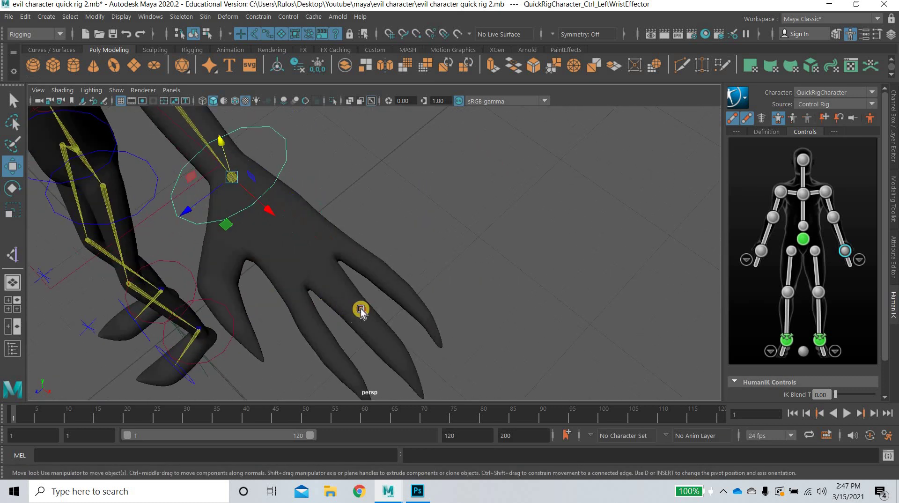
left_click_drag(344, 253, 401, 271, "alt")
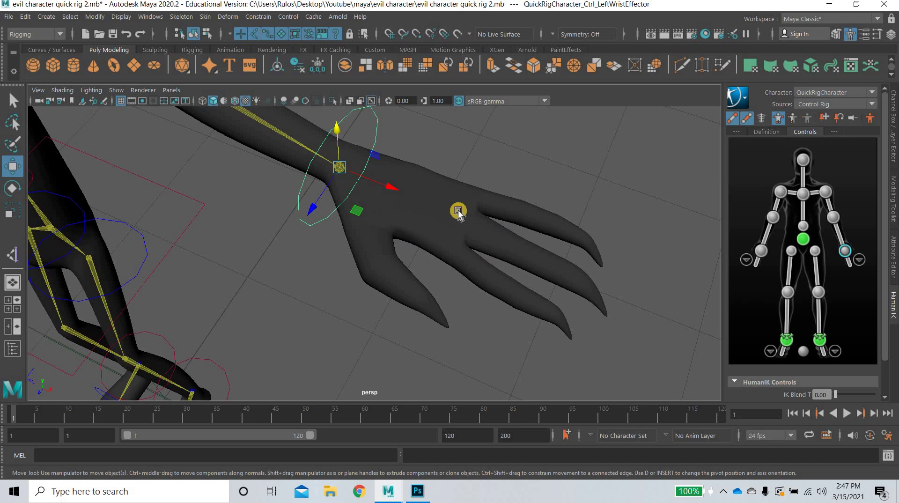
scroll(307, 249, "down", 5)
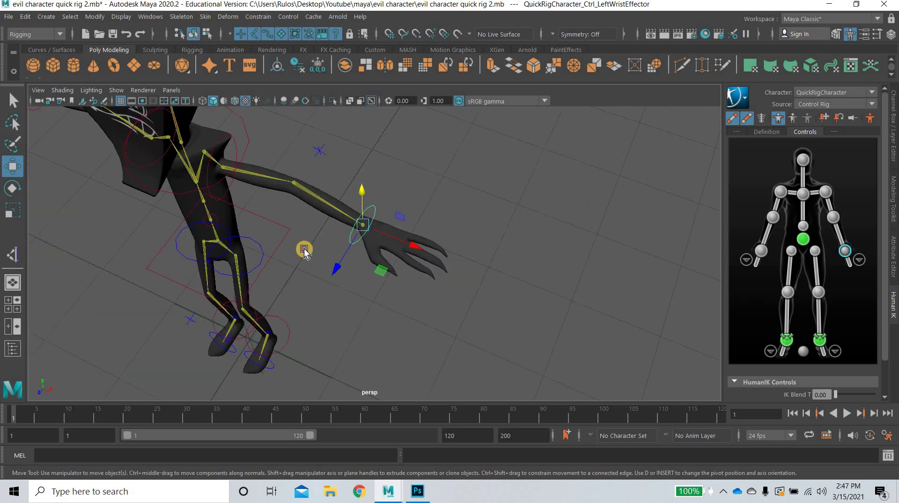
Test bending the left arm by moving its wrist control toward the body, and undo the test moves
left_click_drag(304, 258, 402, 300, "alt")
middle_click_drag(328, 161, 403, 313, "alt")
left_click_drag(443, 273, 507, 219, "alt")
key("ctrl+z")
key("ctrl+z")
key("ctrl+z")
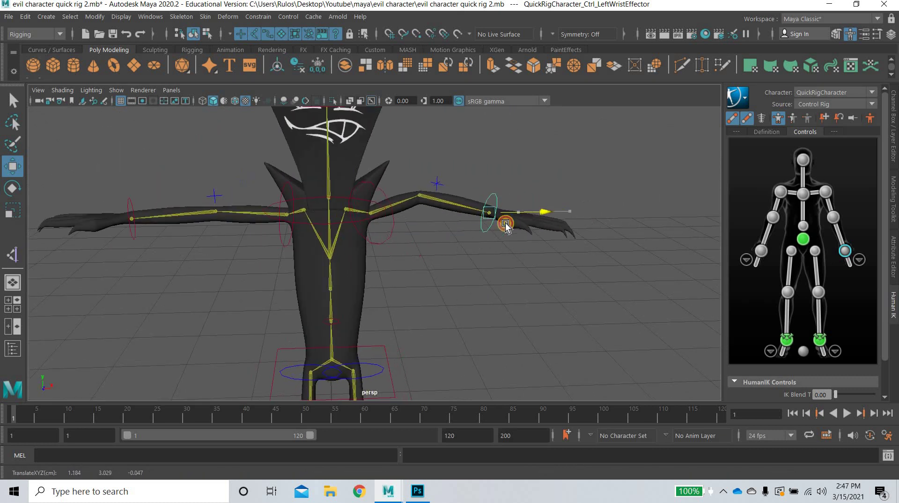
Test another move of the left wrist control, undo it, and view the whole character
left_click_drag(482, 301, 319, 185, "alt")
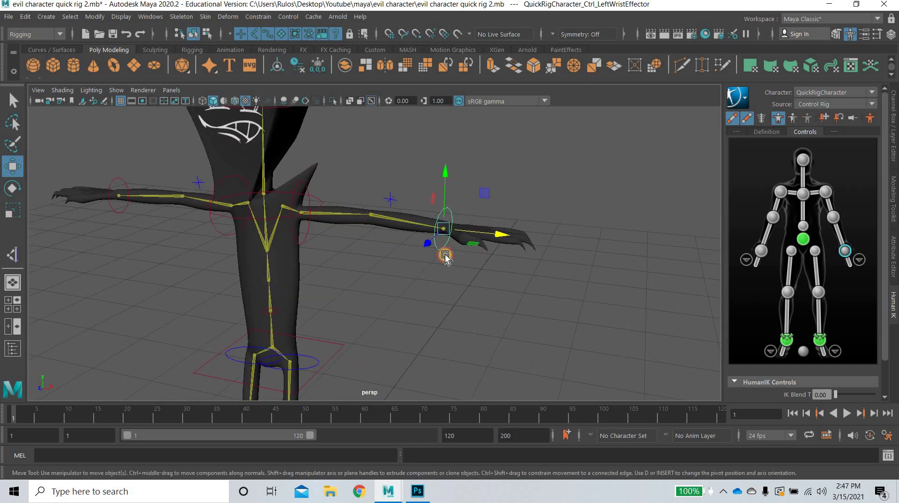
left_click_drag(444, 256, 487, 295)
key("ctrl+z")
scroll(415, 319, "down", 5)
left_click_drag(415, 318, 441, 303, "alt")
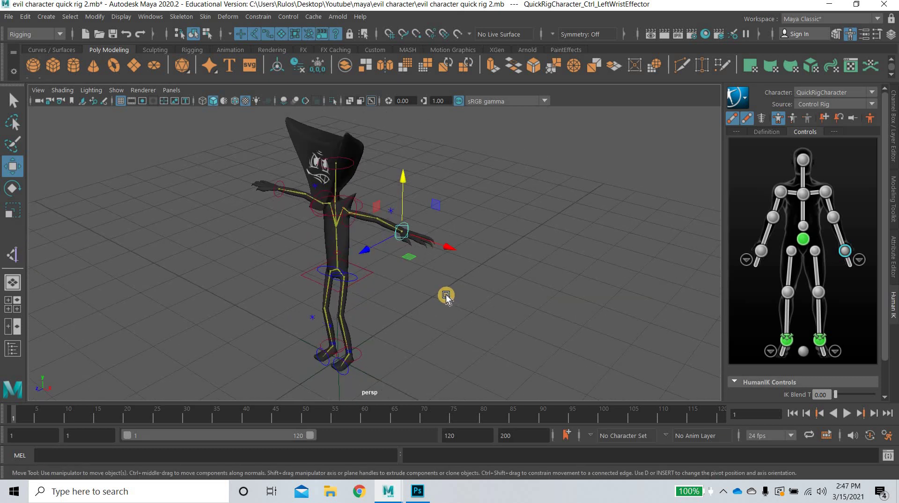
left_click_drag(462, 289, 454, 307, "alt")
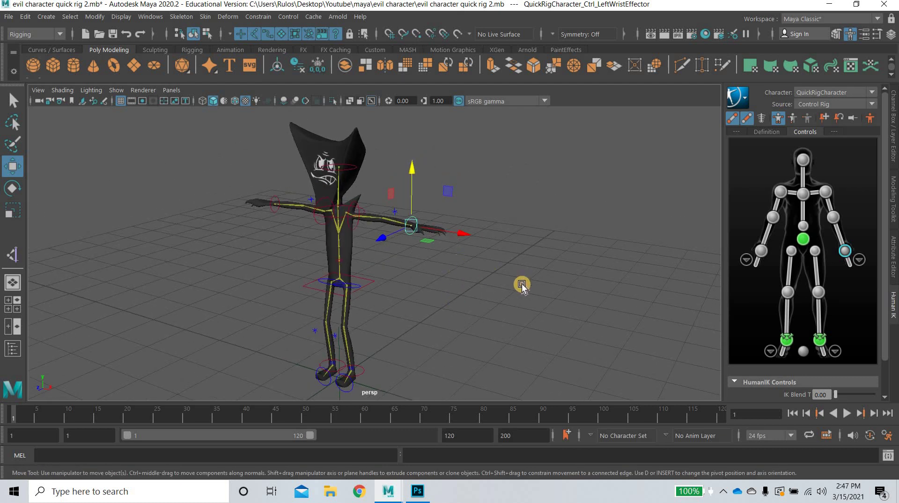